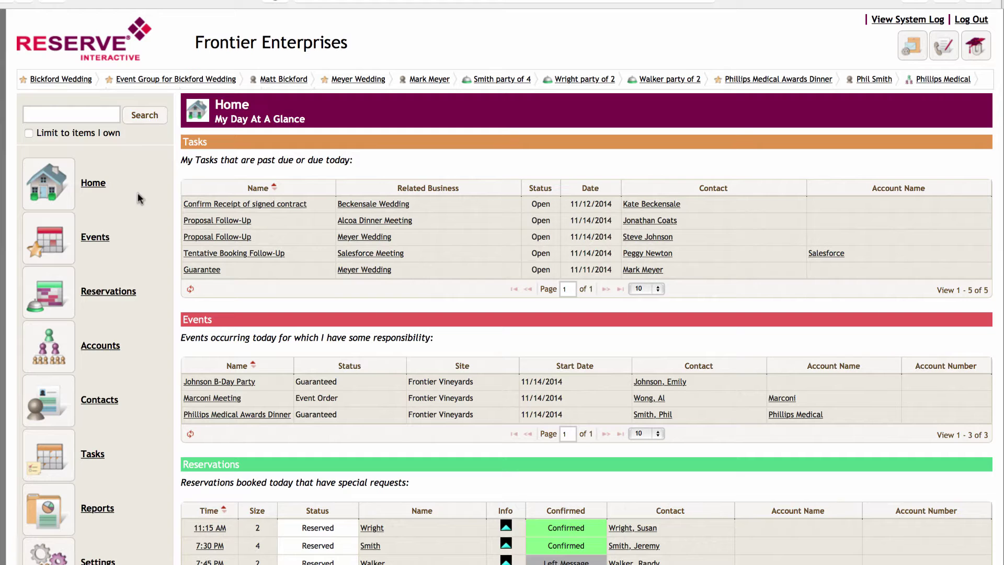
Move Johnson B-Day Party from Wed 12 to Thu 13, and start Newbury's Culinary Experience at 9 AM
{"action": "left_click", "coordinate": [60, 240]}
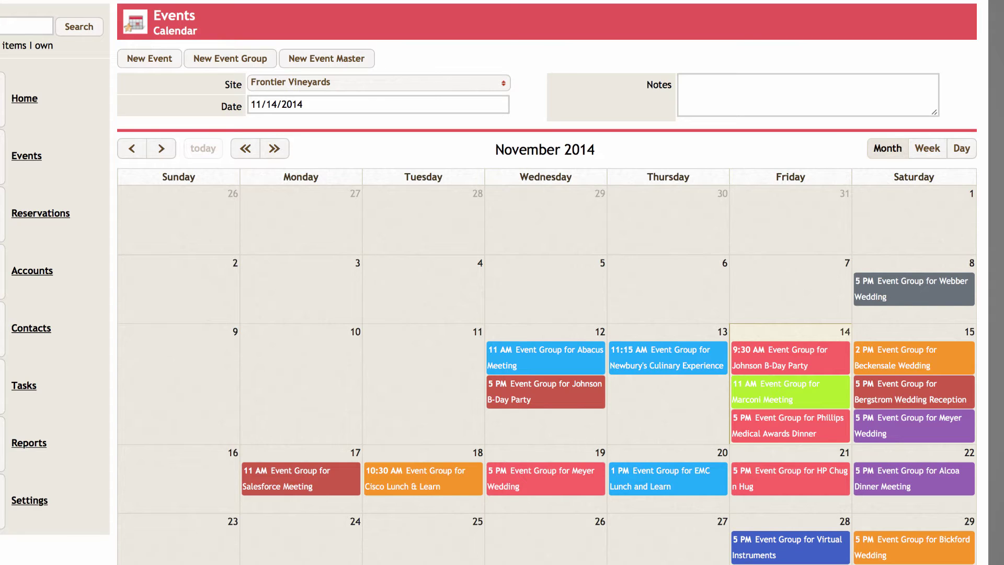
{"action": "left_click_drag", "start_coordinate": [544, 400], "coordinate": [668, 409]}
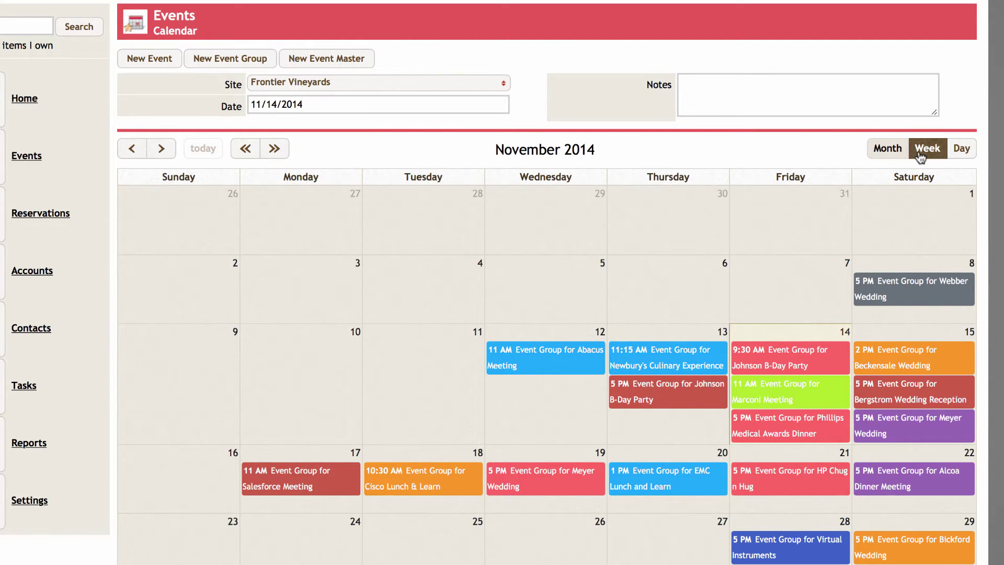
{"action": "left_click", "coordinate": [920, 155]}
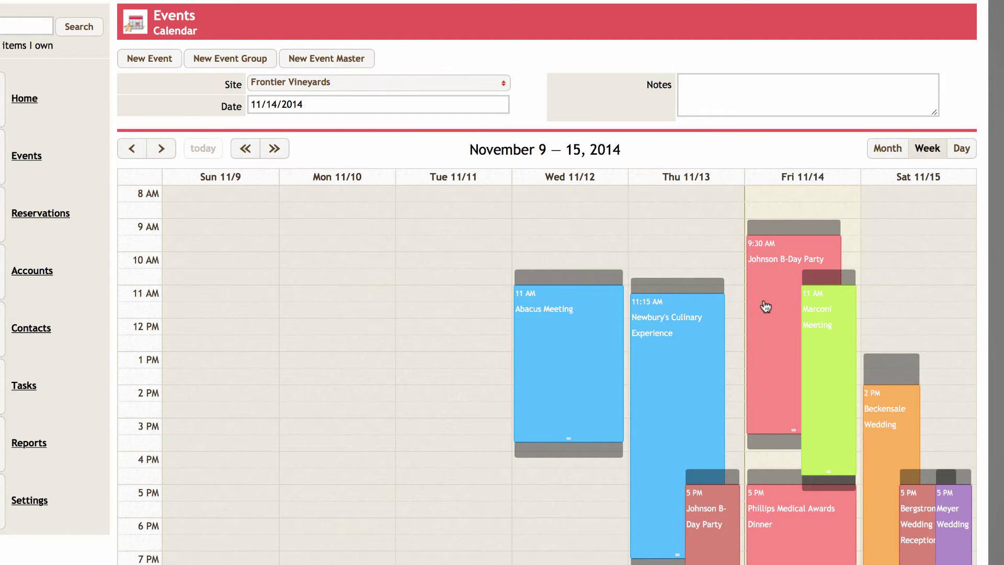
{"action": "mouse_move", "coordinate": [784, 329]}
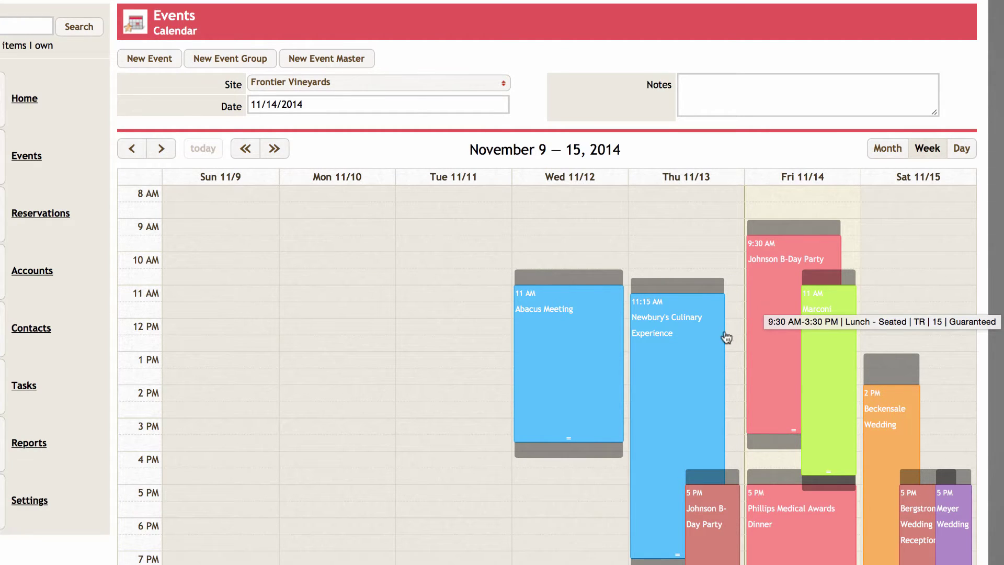
{"action": "left_click_drag", "start_coordinate": [692, 359], "coordinate": [694, 290]}
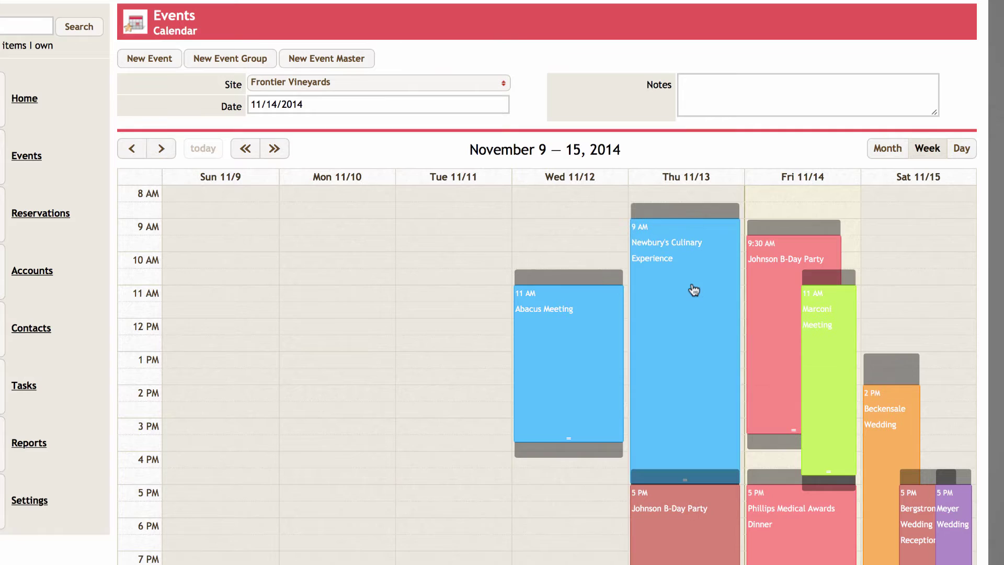
In the day view by room, put the Marconi Meeting in the Front Room, ending about 3:15 PM
{"action": "left_click", "coordinate": [965, 152]}
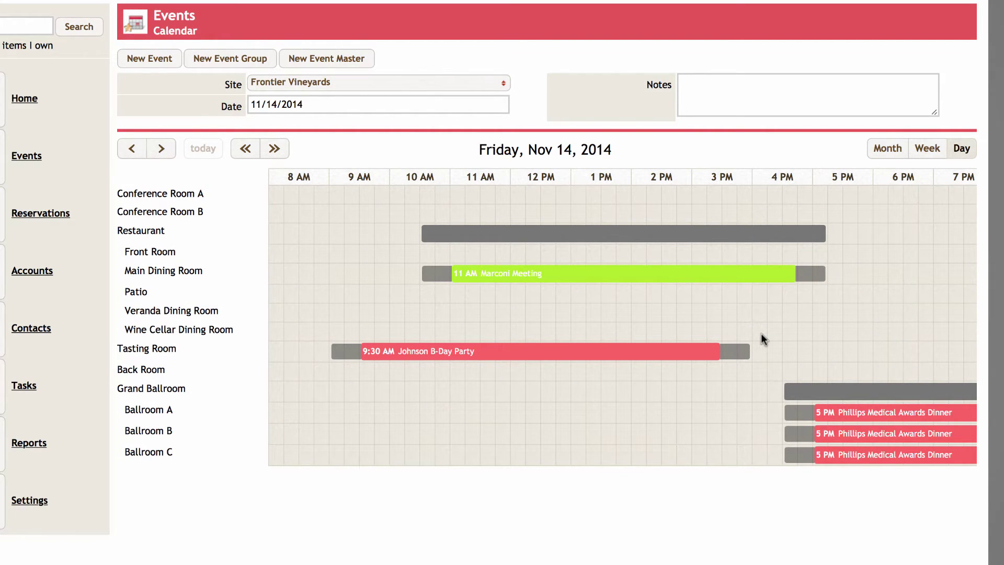
{"action": "left_click_drag", "start_coordinate": [613, 278], "coordinate": [610, 260]}
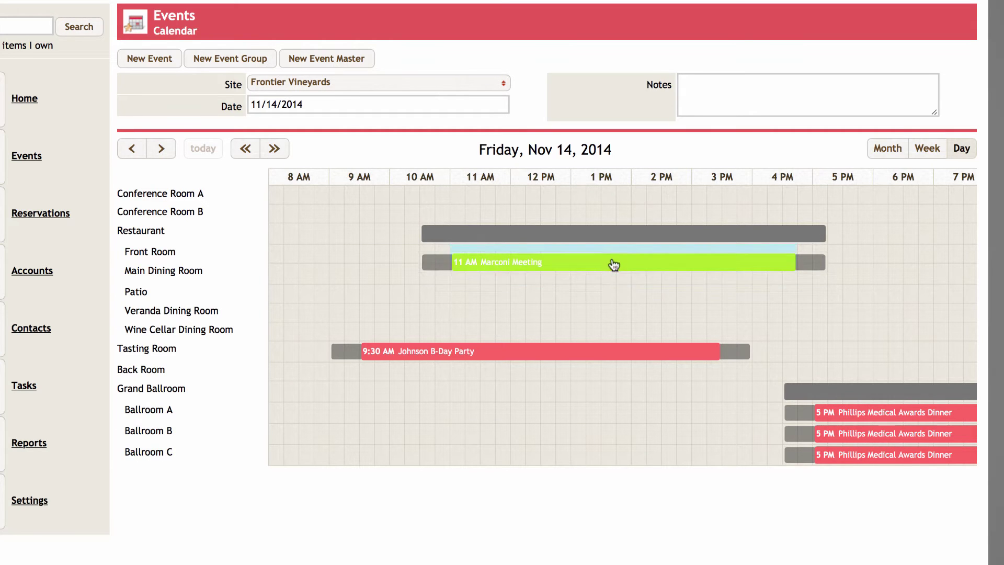
{"action": "left_click_drag", "start_coordinate": [787, 259], "coordinate": [717, 256]}
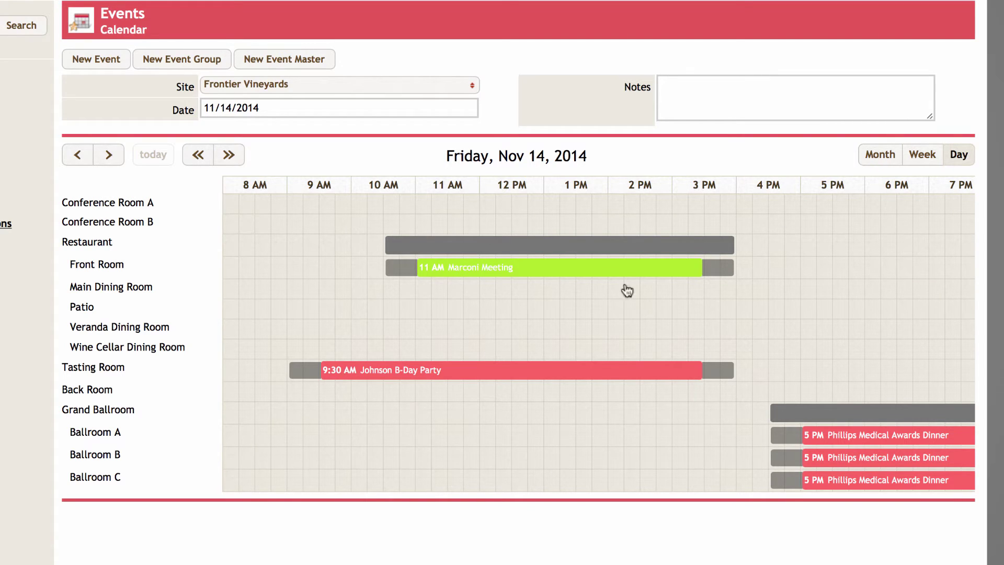
Jump the calendar to November 29 and open the Bickford Wedding event record
{"action": "left_click", "coordinate": [374, 108]}
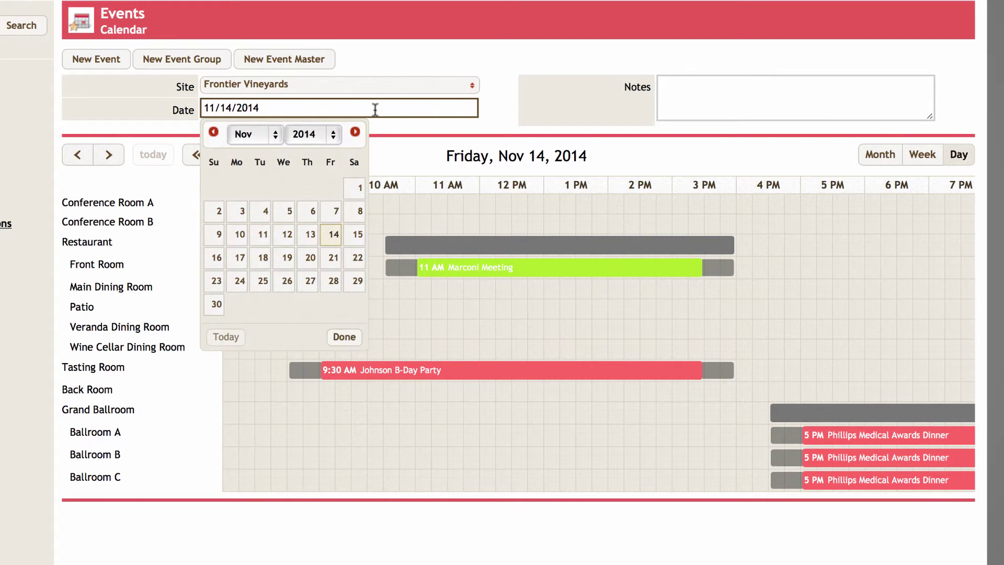
{"action": "left_click", "coordinate": [357, 281]}
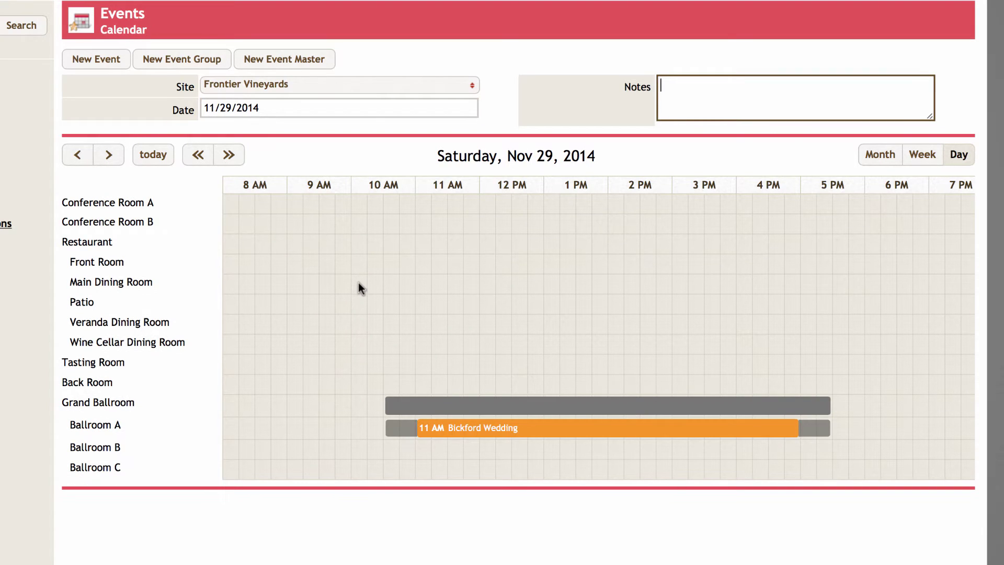
{"action": "left_click", "coordinate": [532, 432]}
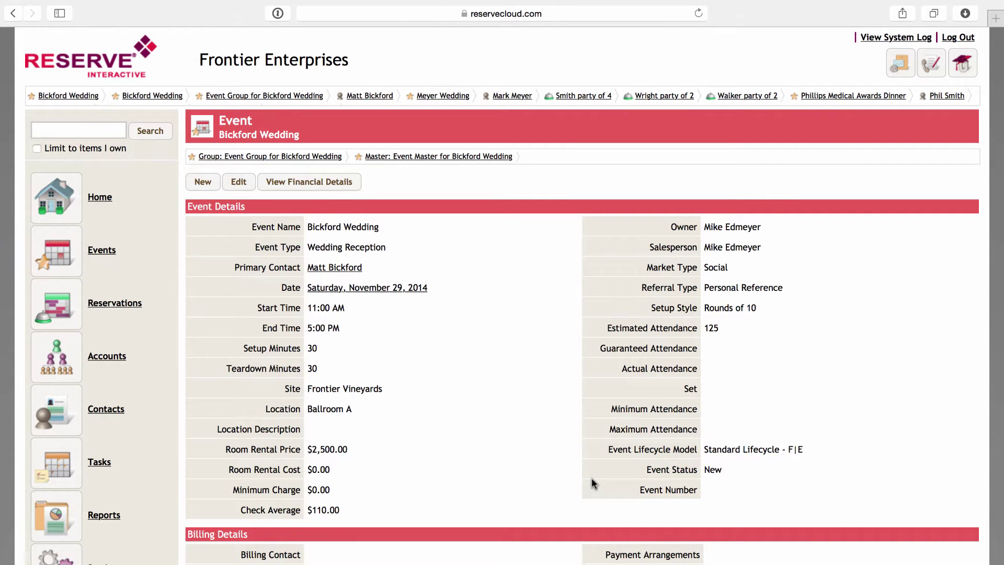
Scroll the Bickford Wedding record past Event Lifecycle and Contacts down to Services
{"action": "scroll", "coordinate": [591, 477], "scroll_direction": "down", "scroll_amount": 3}
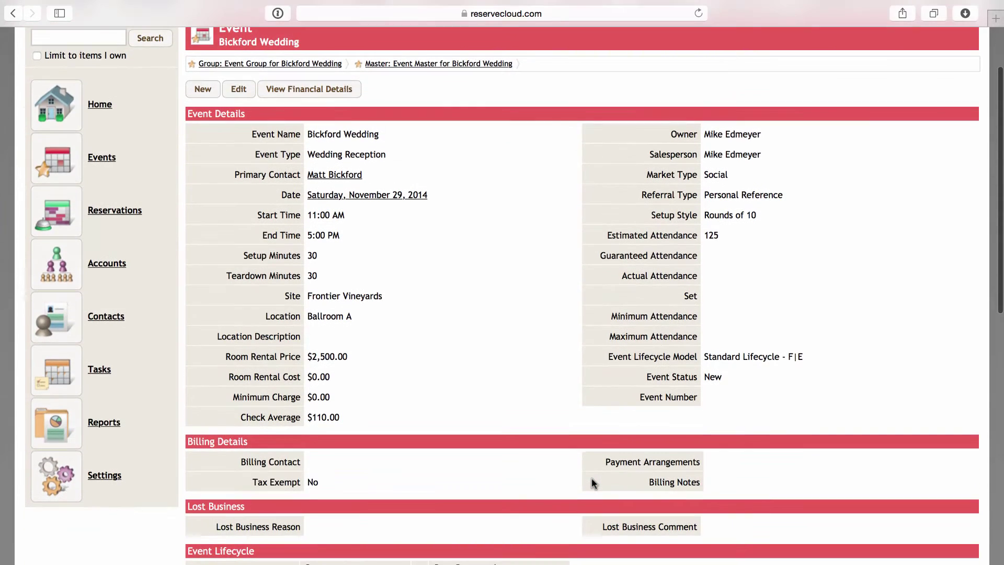
{"action": "scroll", "coordinate": [591, 478], "scroll_direction": "down", "scroll_amount": 3}
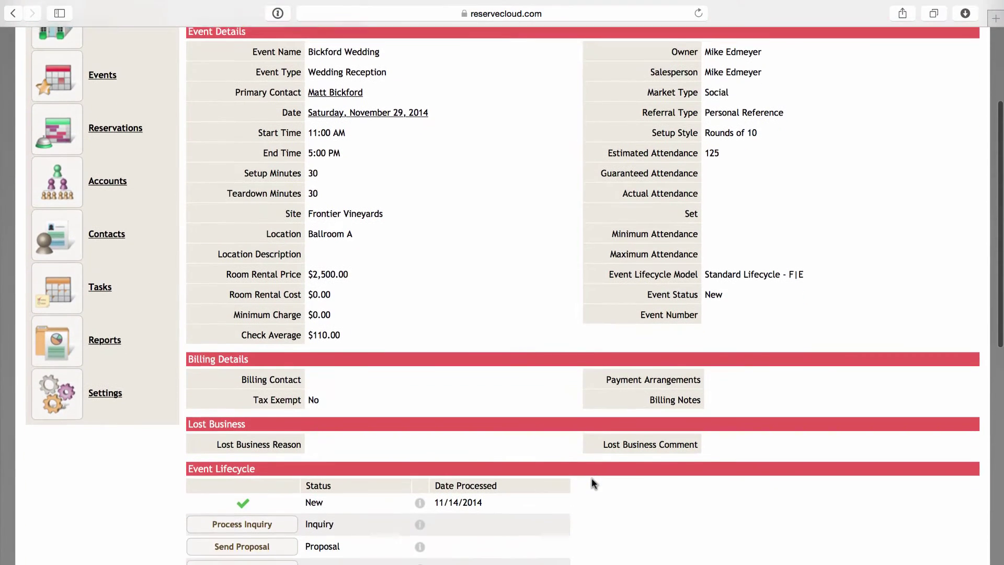
{"action": "scroll", "coordinate": [591, 478], "scroll_direction": "down", "scroll_amount": 1}
{"action": "scroll", "coordinate": [592, 478], "scroll_direction": "down", "scroll_amount": 2}
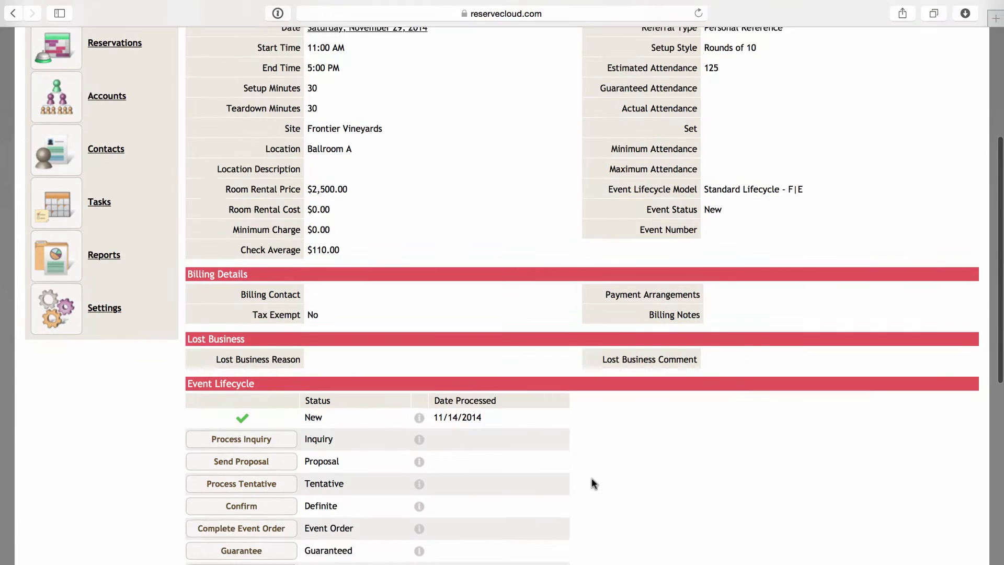
{"action": "scroll", "coordinate": [591, 477], "scroll_direction": "down", "scroll_amount": 2}
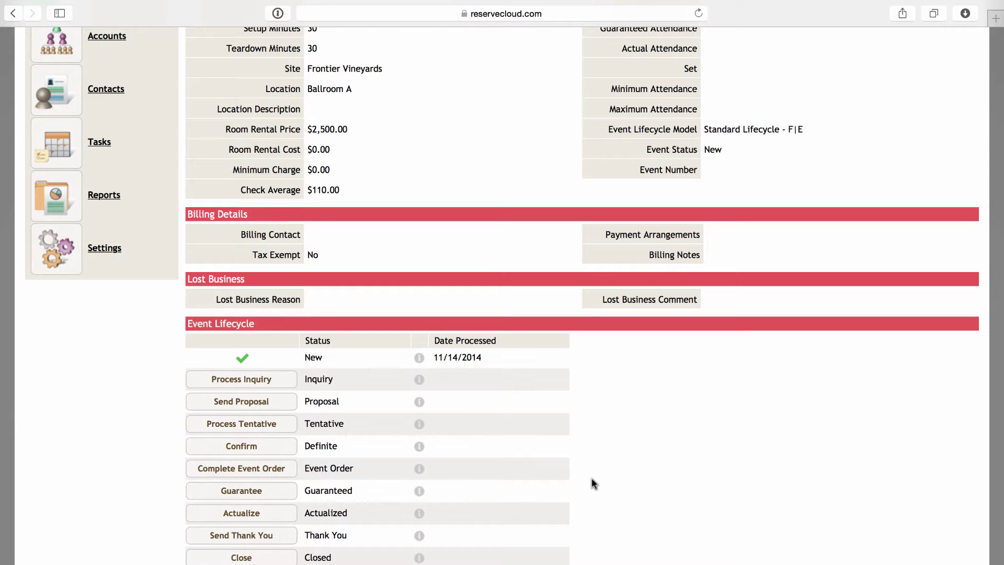
{"action": "scroll", "coordinate": [591, 478], "scroll_direction": "down", "scroll_amount": 2}
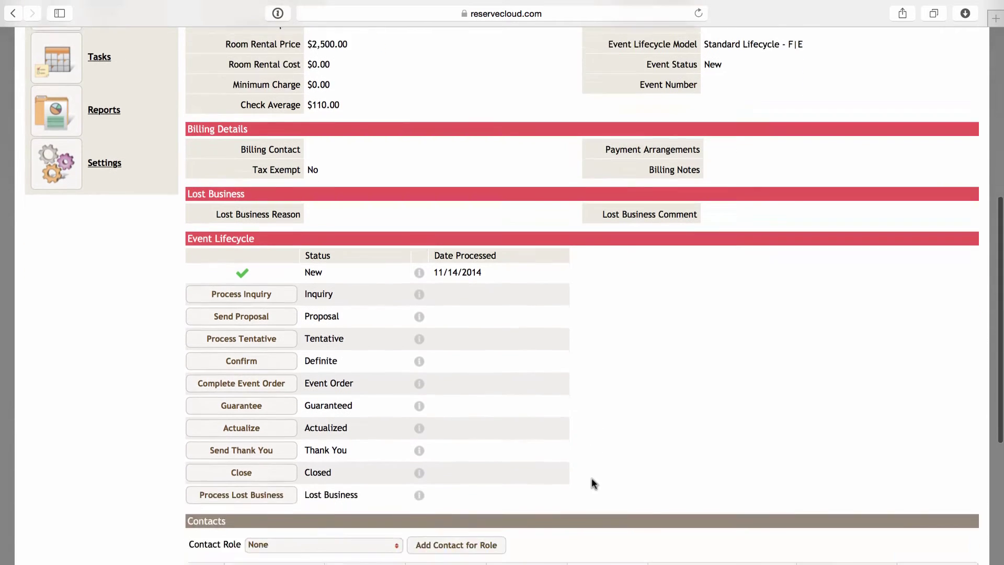
{"action": "scroll", "coordinate": [592, 478], "scroll_direction": "down", "scroll_amount": 2}
{"action": "scroll", "coordinate": [591, 477], "scroll_direction": "down", "scroll_amount": 1}
{"action": "scroll", "coordinate": [592, 478], "scroll_direction": "down", "scroll_amount": 2}
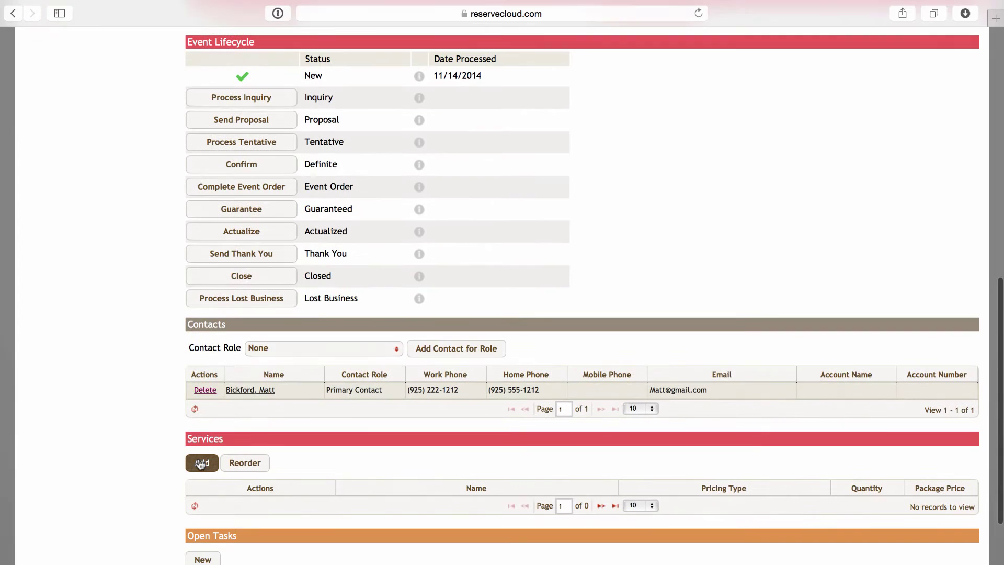
Add the Platinum Wedding Package with every hors d'oeuvres item selected to the wedding
{"action": "left_click", "coordinate": [200, 463]}
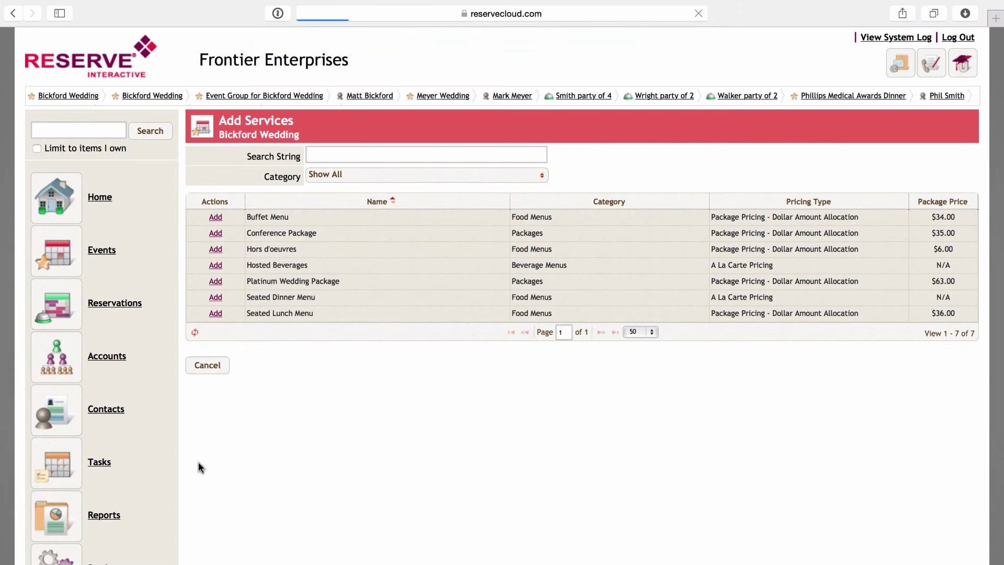
{"action": "left_click", "coordinate": [214, 280]}
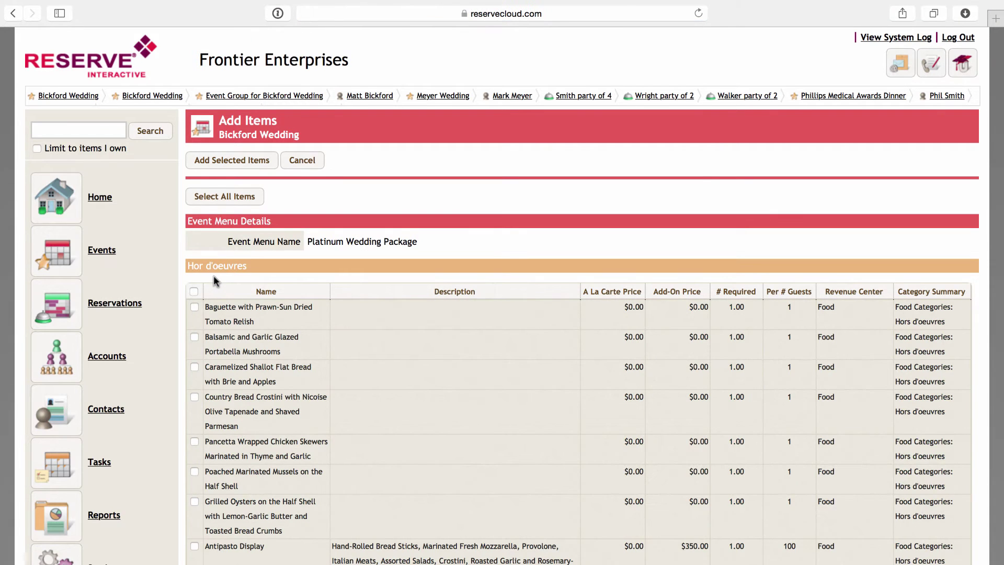
{"action": "left_click", "coordinate": [194, 307]}
{"action": "left_click", "coordinate": [194, 367]}
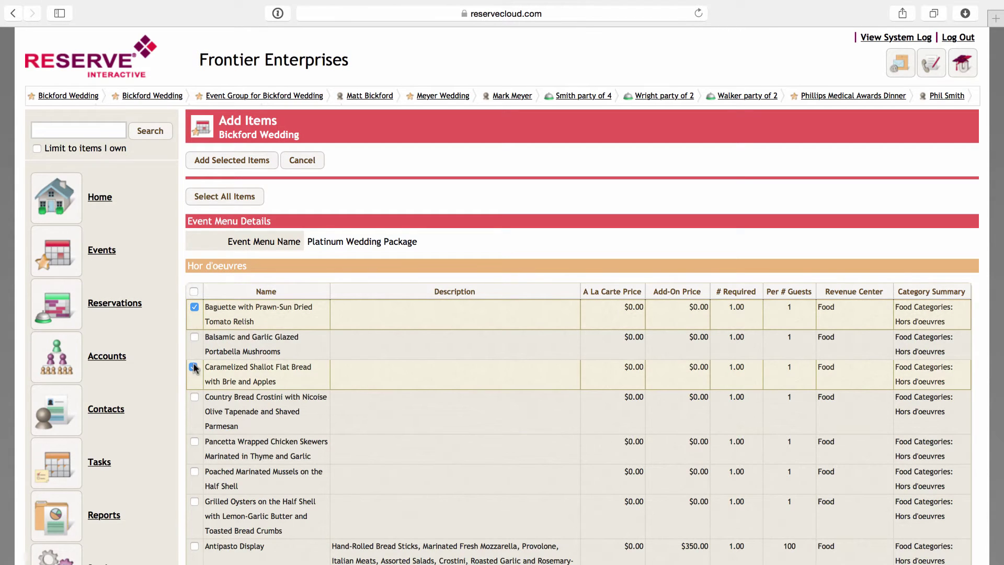
{"action": "left_click", "coordinate": [219, 199]}
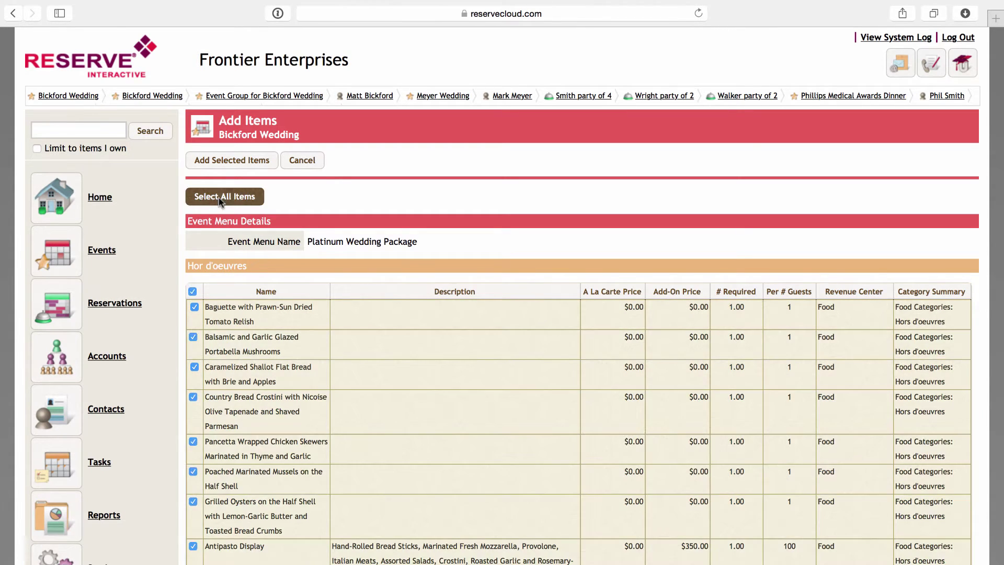
{"action": "left_click", "coordinate": [228, 161]}
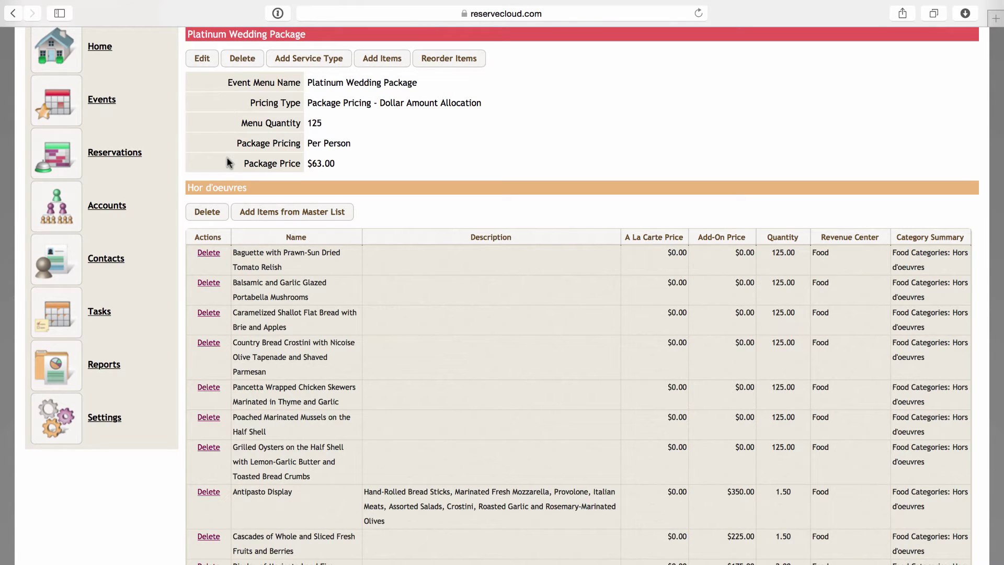
Go back to View Event Details and scroll down to the wedding's Event Lifecycle section
{"action": "scroll", "coordinate": [229, 162], "scroll_direction": "up", "scroll_amount": 5}
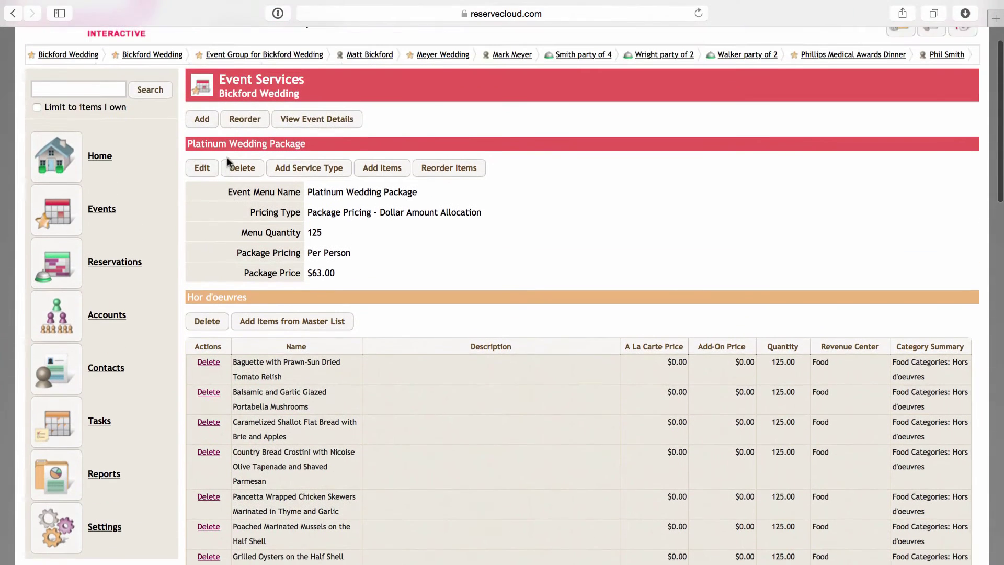
{"action": "scroll", "coordinate": [229, 162], "scroll_direction": "up", "scroll_amount": 1}
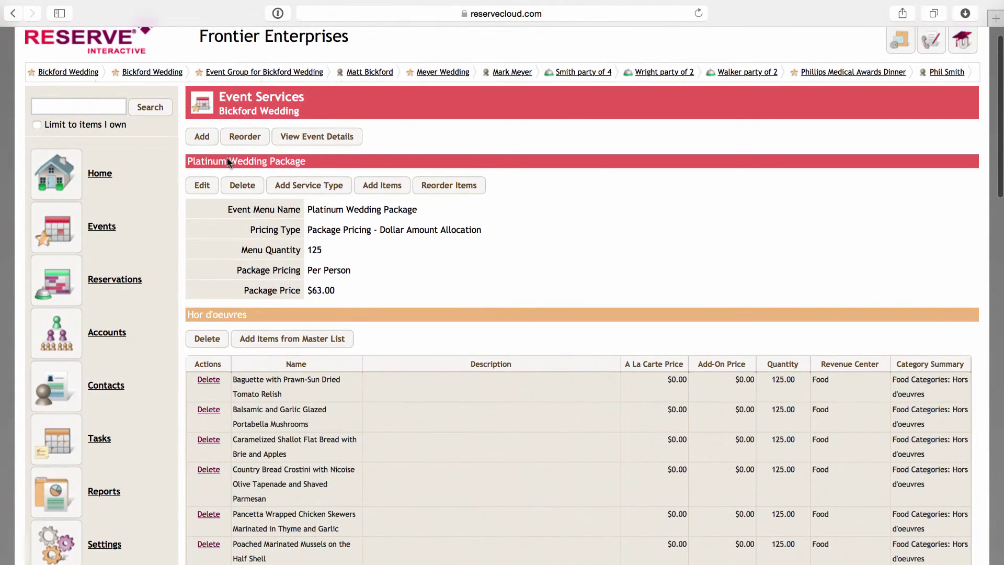
{"action": "left_click", "coordinate": [285, 140]}
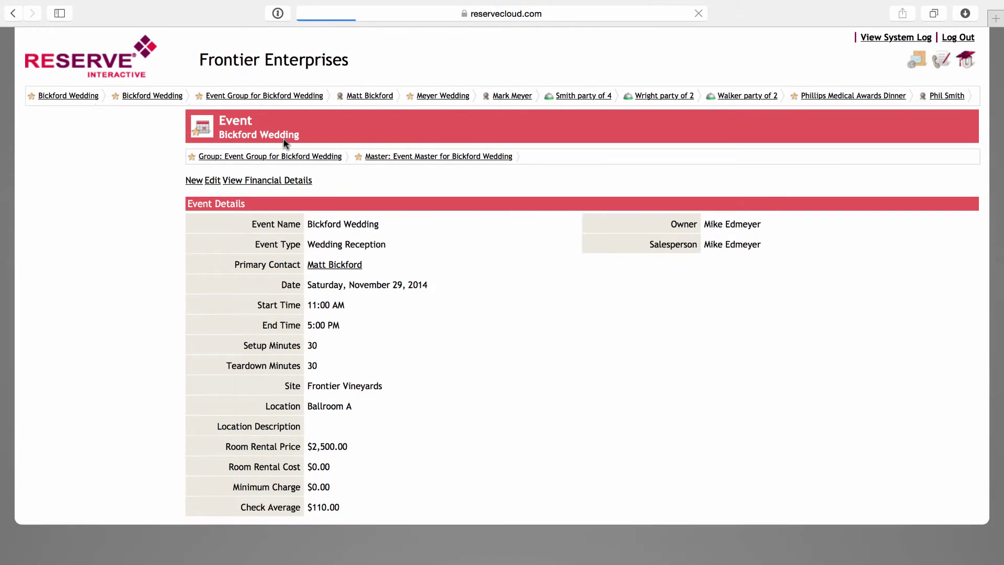
{"action": "scroll", "coordinate": [332, 374], "scroll_direction": "down", "scroll_amount": 5}
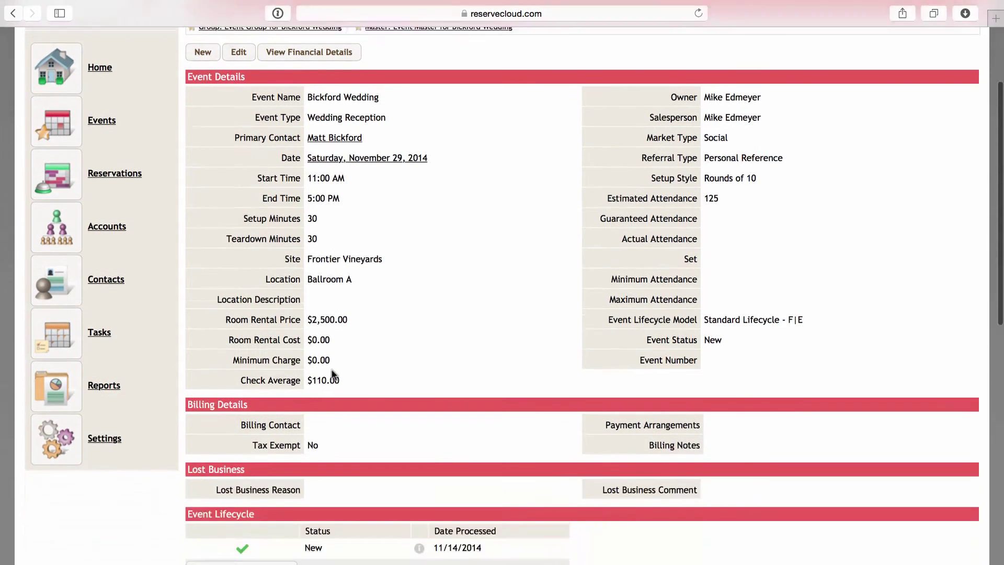
{"action": "scroll", "coordinate": [332, 374], "scroll_direction": "down", "scroll_amount": 2}
{"action": "scroll", "coordinate": [333, 374], "scroll_direction": "down", "scroll_amount": 3}
{"action": "scroll", "coordinate": [332, 374], "scroll_direction": "down", "scroll_amount": 1}
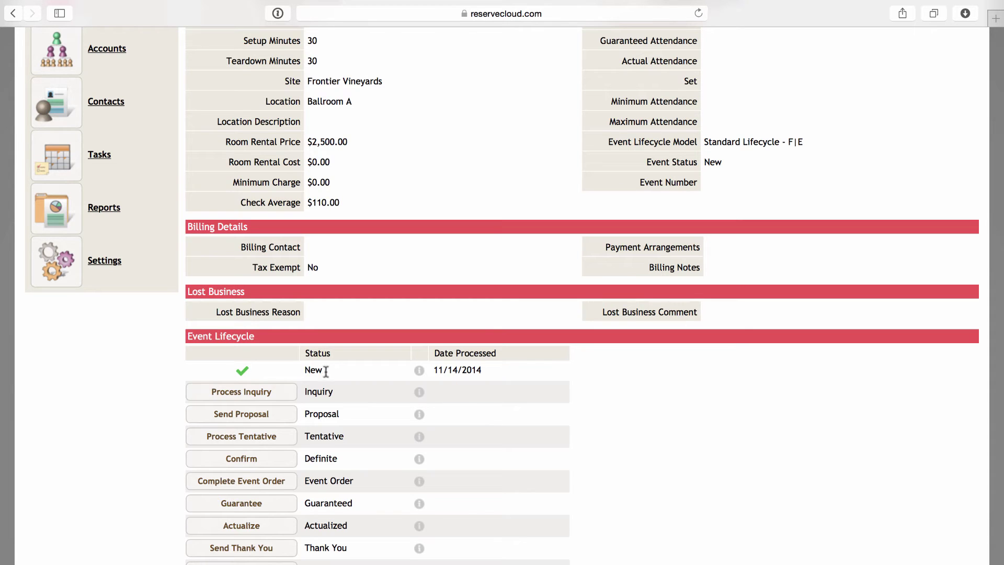
Start the proposal using the Proposal Email template with the Proposal F|E letter selected
{"action": "left_click", "coordinate": [269, 415]}
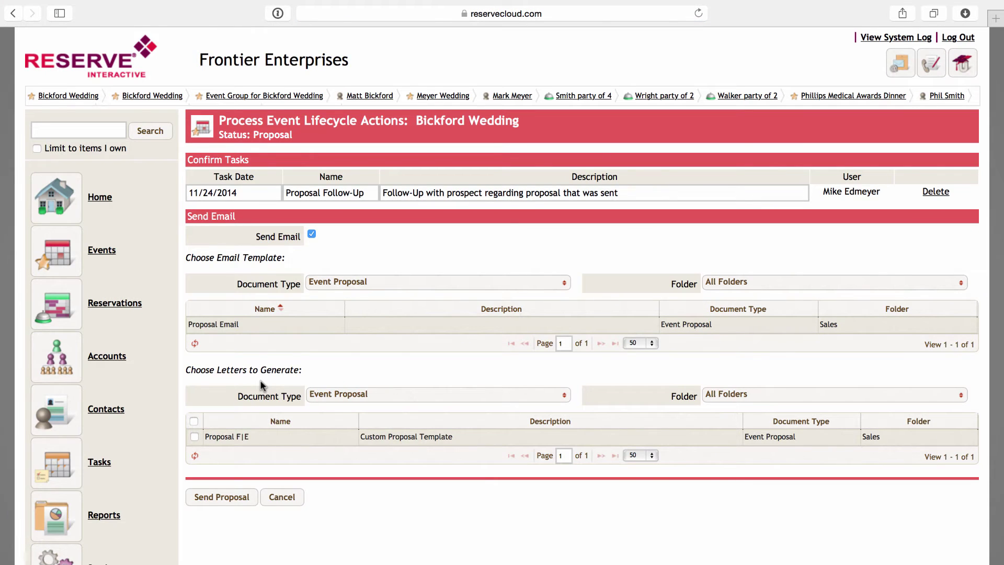
{"action": "left_click", "coordinate": [286, 327]}
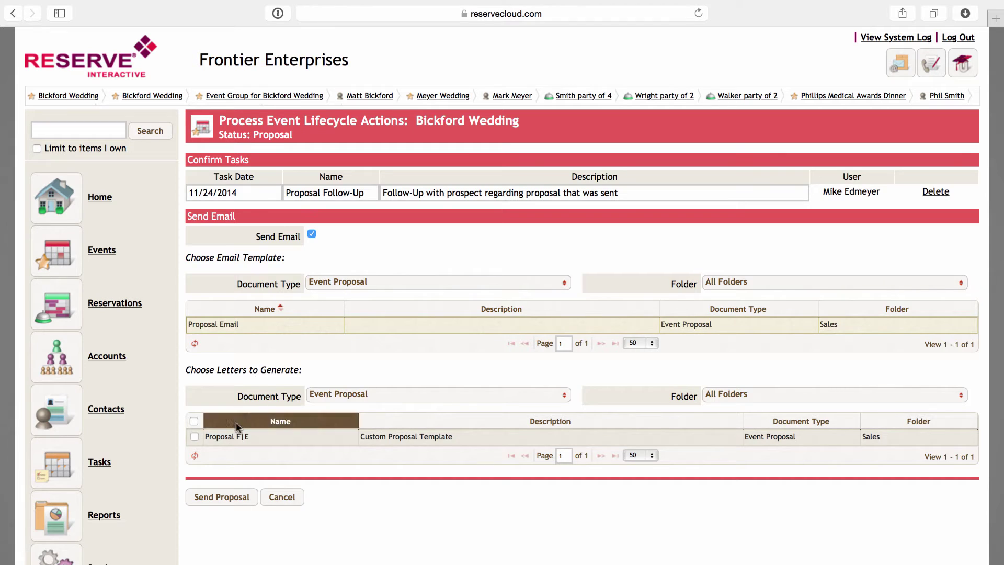
{"action": "left_click", "coordinate": [193, 437]}
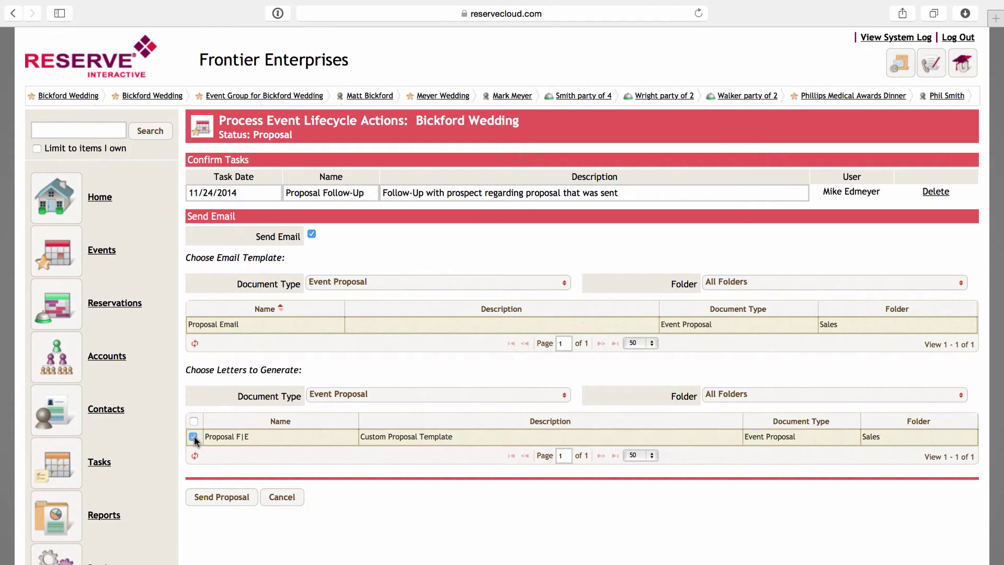
Submit the proposal and scroll the drafted email down to its BickfordWedding-EventProposal PDF attachment
{"action": "left_click", "coordinate": [217, 499]}
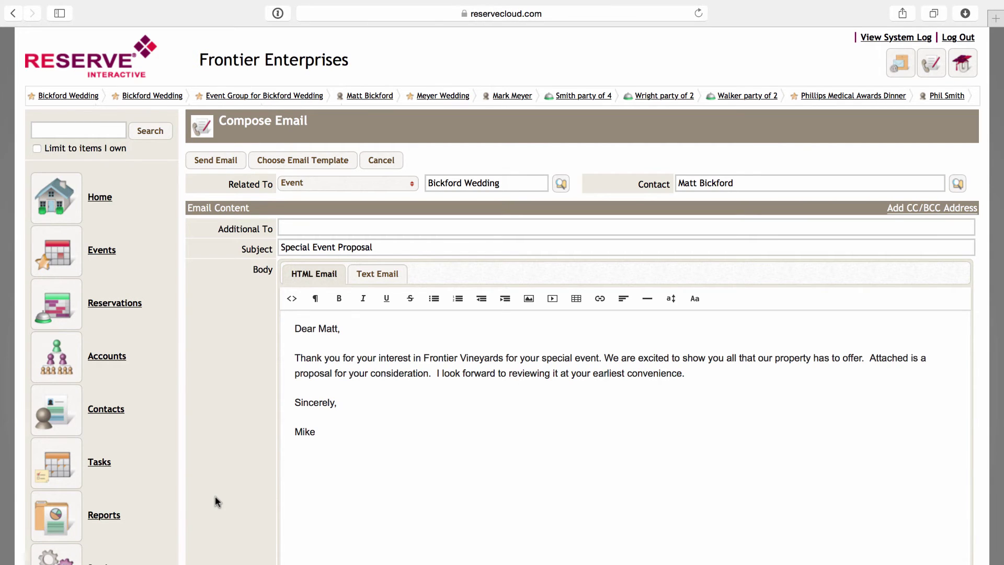
{"action": "scroll", "coordinate": [295, 496], "scroll_direction": "down", "scroll_amount": 3}
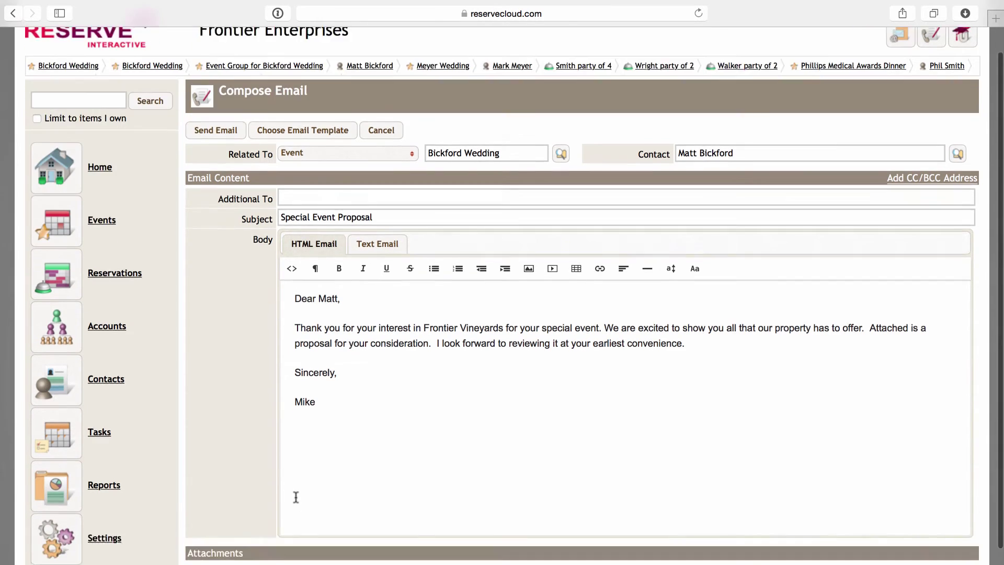
{"action": "scroll", "coordinate": [296, 497], "scroll_direction": "down", "scroll_amount": 1}
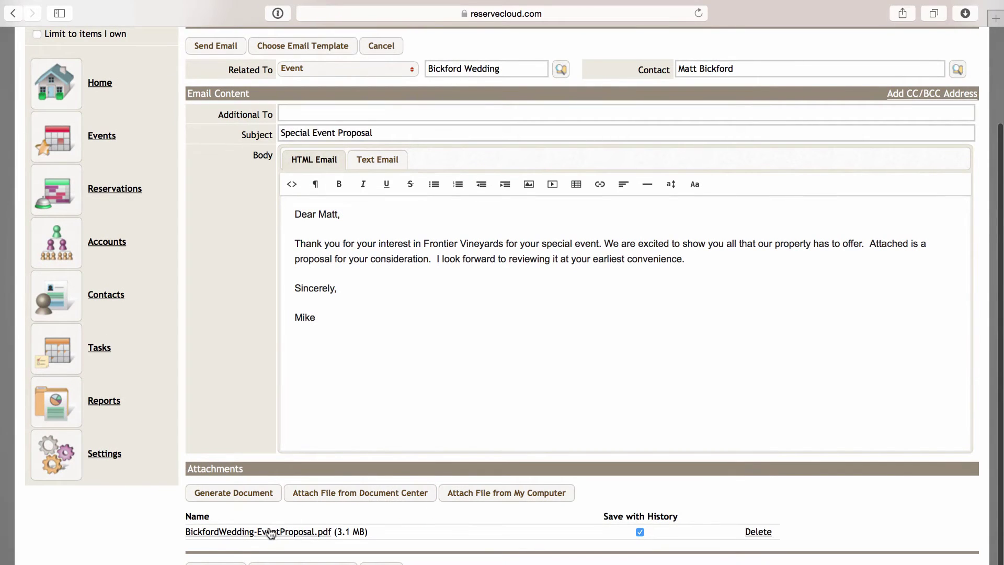
{"action": "scroll", "coordinate": [268, 535], "scroll_direction": "down", "scroll_amount": 2}
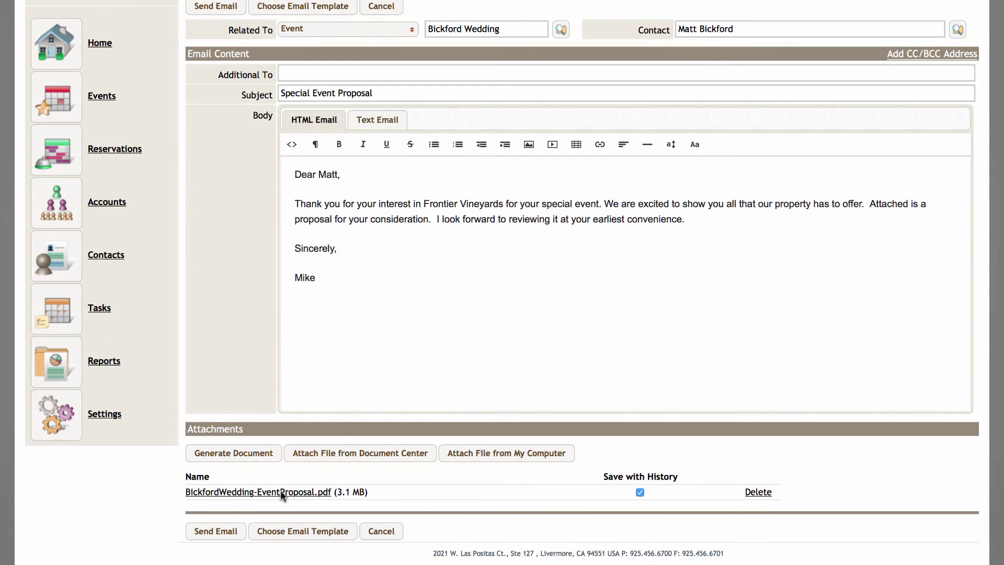
Open BickfordWedding-EventProposal.pdf and page through the letter and menu pages to the dessert page
{"action": "left_click", "coordinate": [282, 492]}
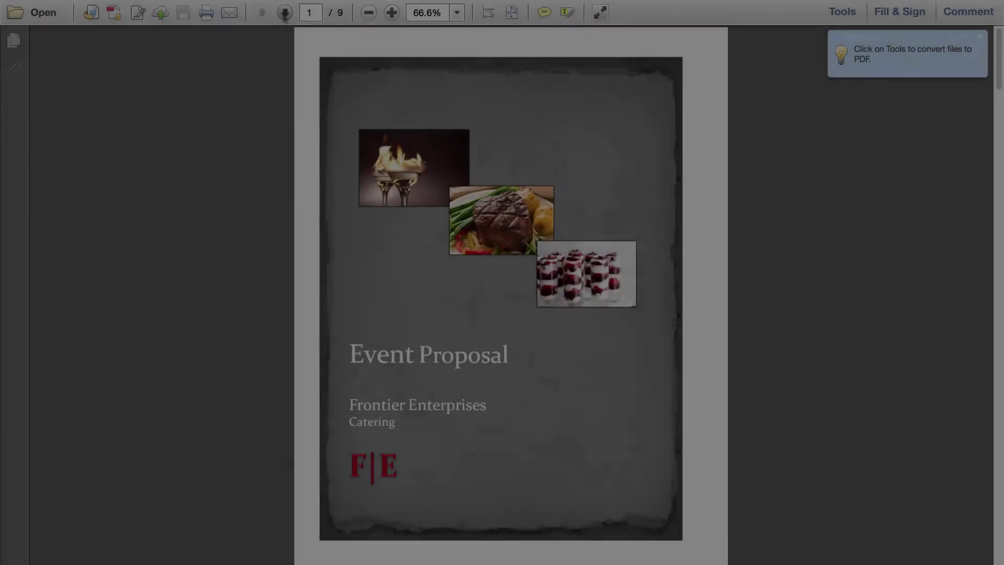
{"action": "left_click", "coordinate": [284, 12]}
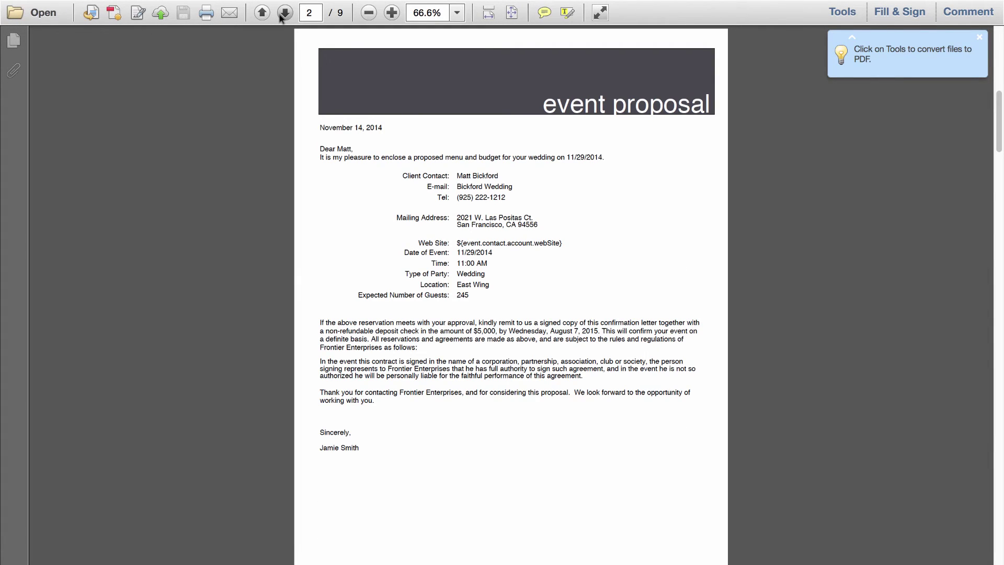
{"action": "left_click", "coordinate": [284, 12]}
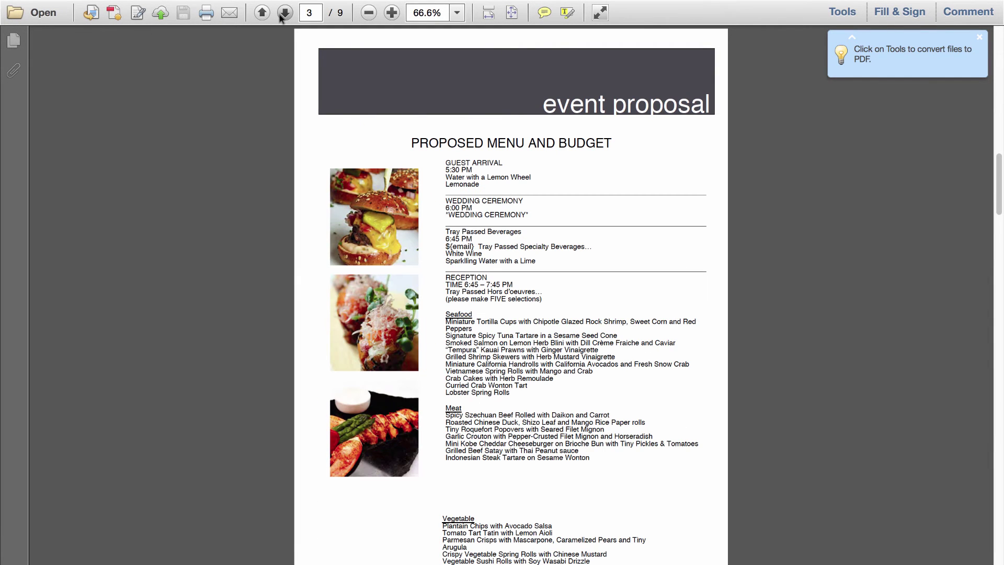
{"action": "left_click", "coordinate": [284, 12]}
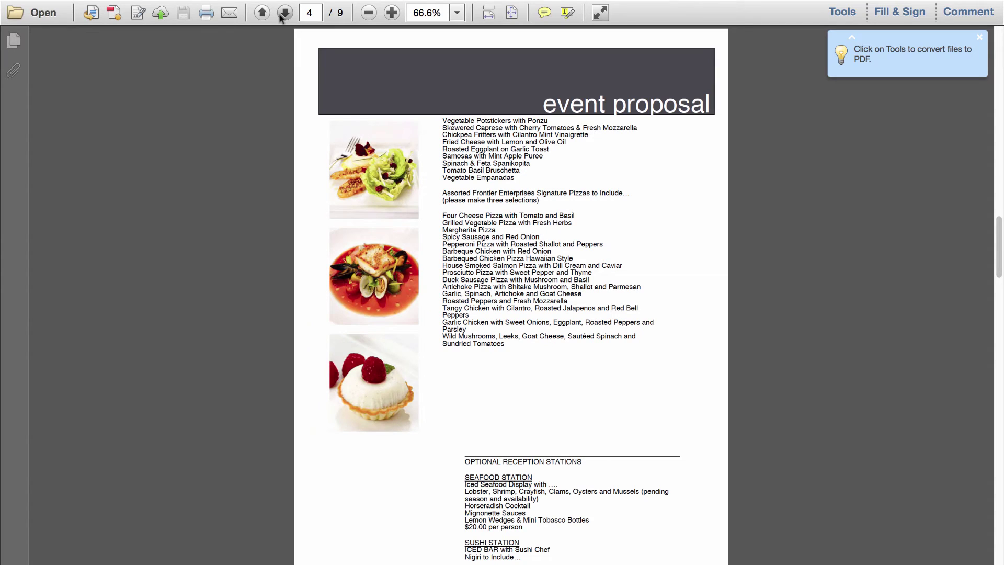
{"action": "left_click", "coordinate": [283, 13]}
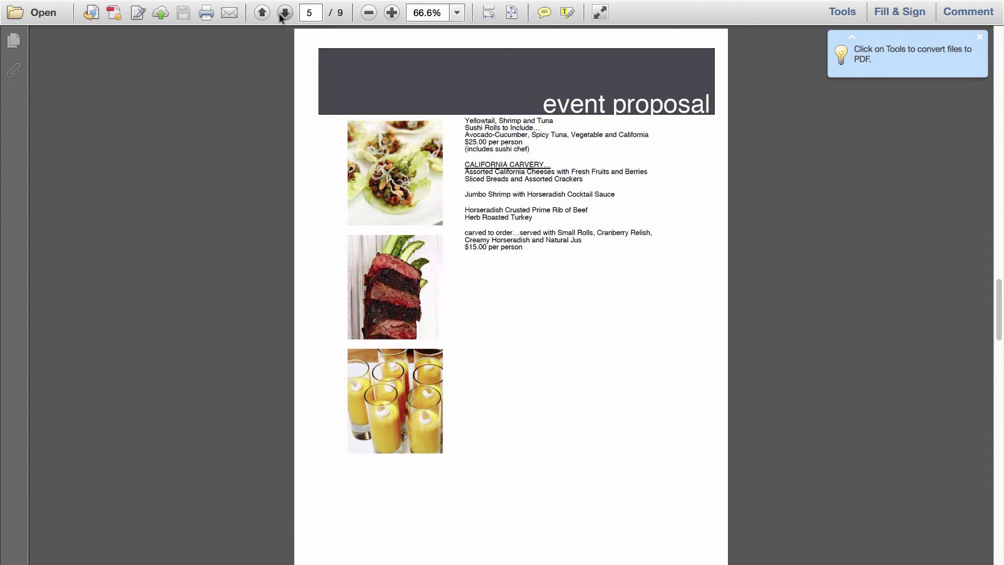
{"action": "left_click", "coordinate": [284, 12]}
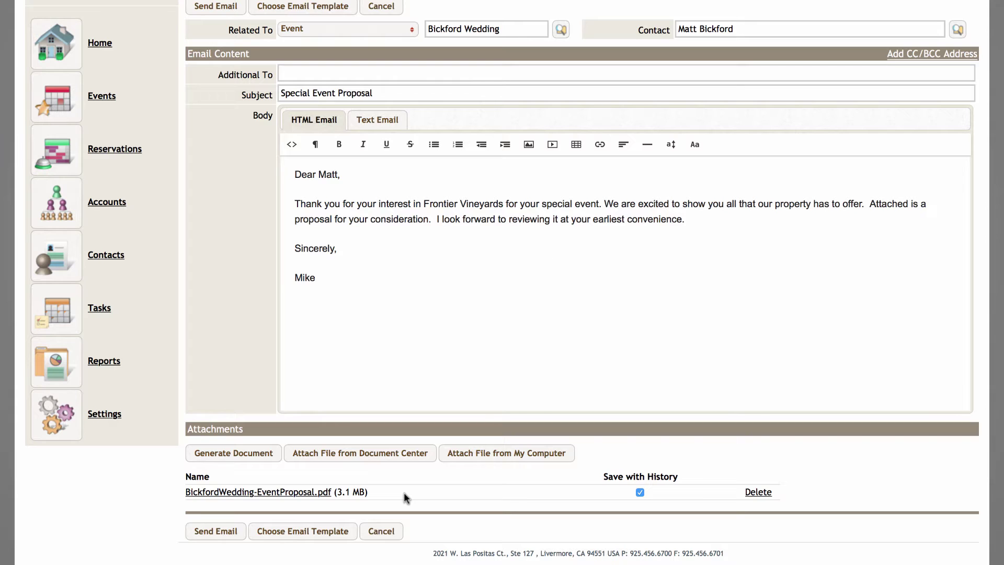
Leave the email and review the wedding's Event Lifecycle, Services and Open Tasks sections
{"action": "left_click", "coordinate": [387, 530]}
{"action": "scroll", "coordinate": [387, 529], "scroll_direction": "down", "scroll_amount": 1}
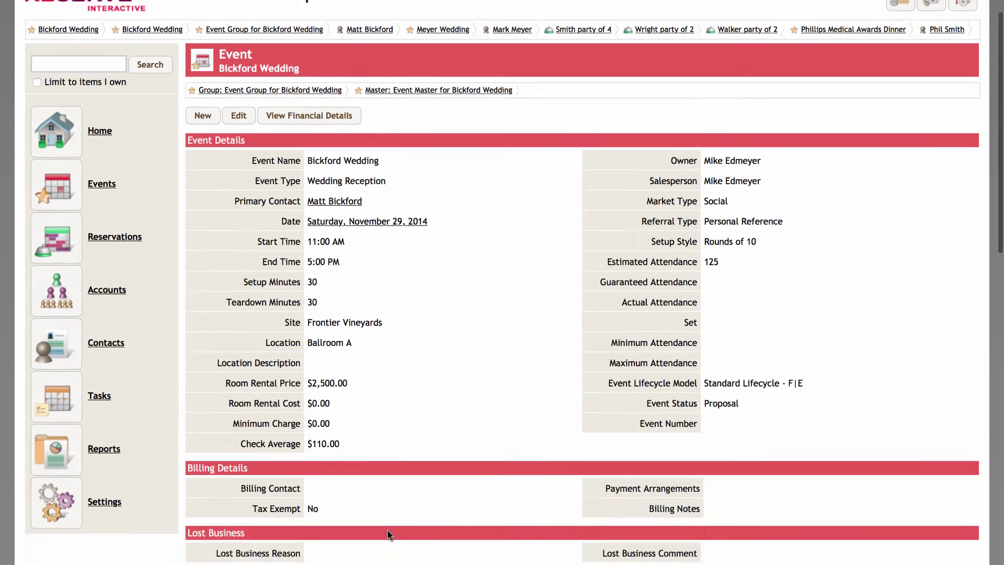
{"action": "scroll", "coordinate": [387, 529], "scroll_direction": "down", "scroll_amount": 5}
{"action": "scroll", "coordinate": [387, 528], "scroll_direction": "down", "scroll_amount": 2}
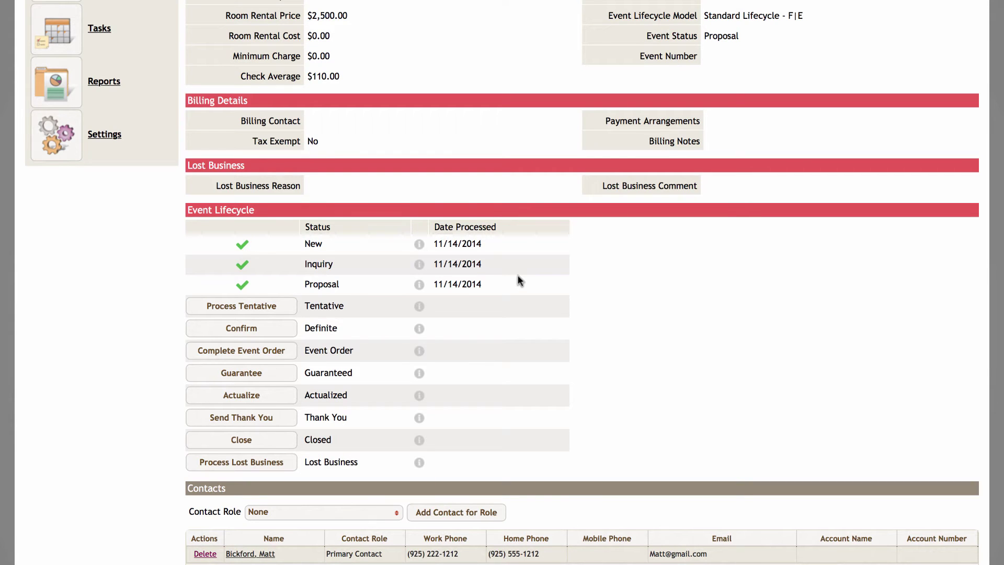
{"action": "scroll", "coordinate": [518, 281], "scroll_direction": "down", "scroll_amount": 1}
{"action": "scroll", "coordinate": [518, 281], "scroll_direction": "down", "scroll_amount": 1}
{"action": "scroll", "coordinate": [518, 281], "scroll_direction": "down", "scroll_amount": 1}
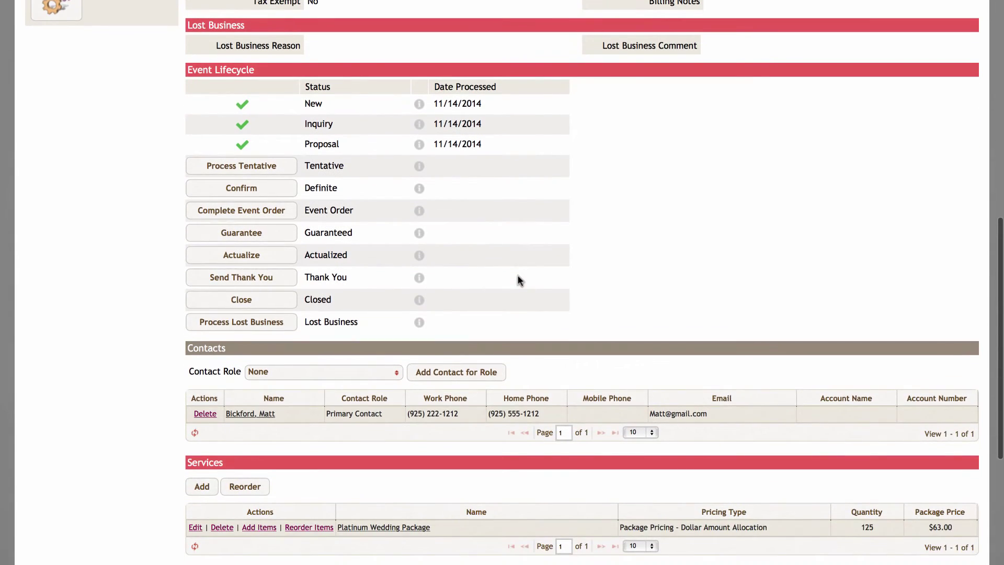
{"action": "scroll", "coordinate": [518, 280], "scroll_direction": "down", "scroll_amount": 1}
{"action": "scroll", "coordinate": [519, 280], "scroll_direction": "down", "scroll_amount": 2}
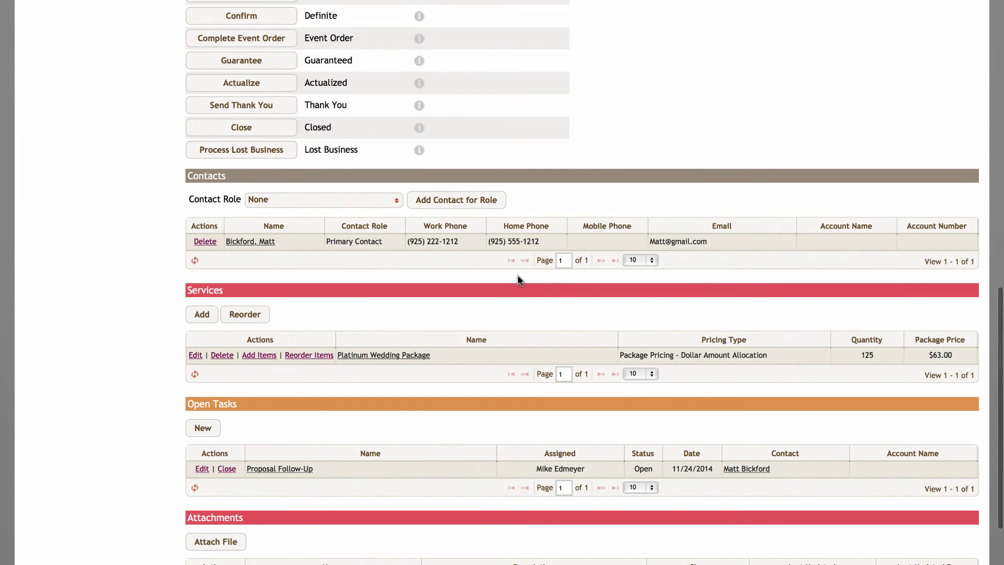
{"action": "scroll", "coordinate": [519, 281], "scroll_direction": "down", "scroll_amount": 1}
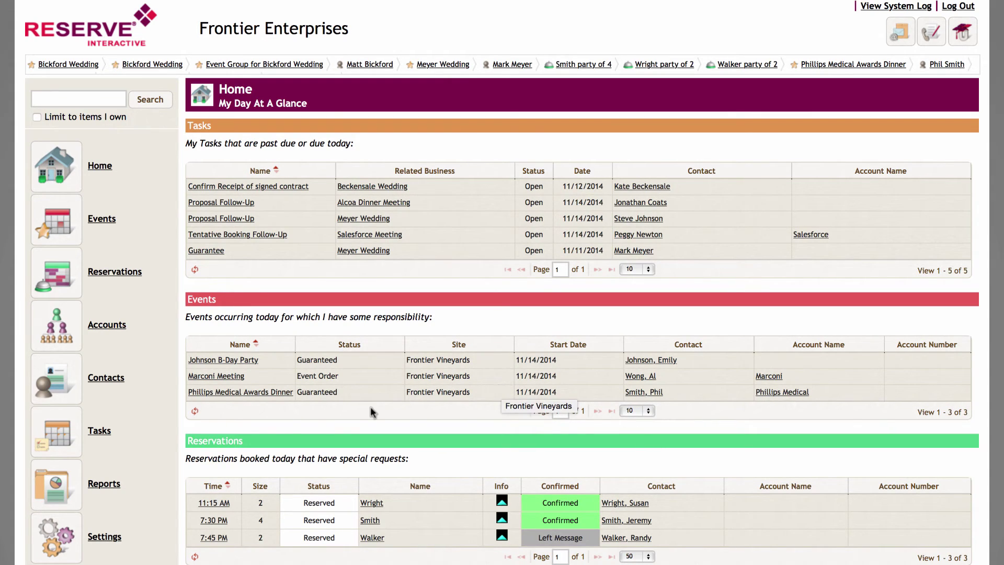
Go to the Reports page listing the saved reports, including Schedule of Events
{"action": "left_click", "coordinate": [54, 491]}
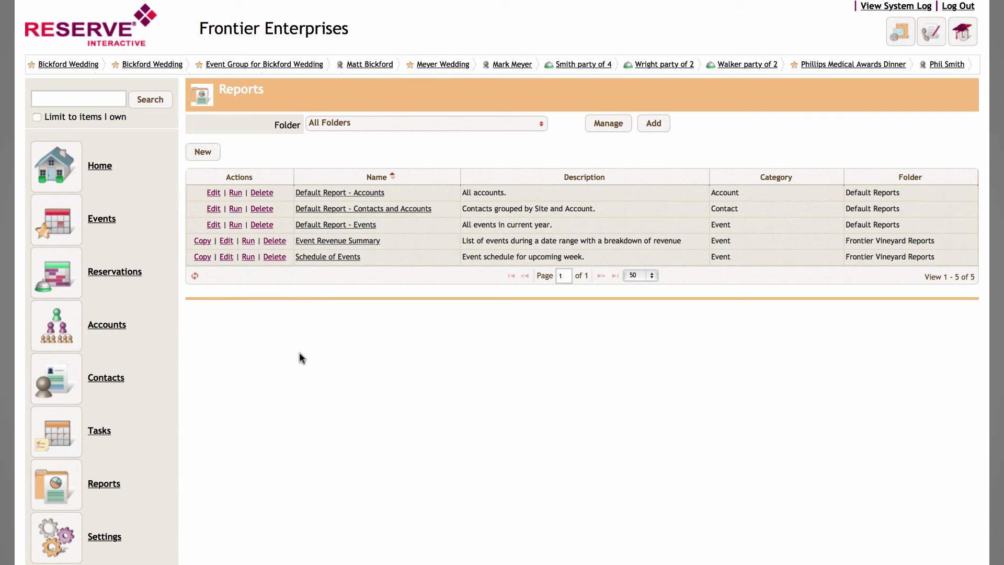
In the Schedule of Events report editor, drag Site from Available Columns into Selected Columns
{"action": "left_click", "coordinate": [324, 256]}
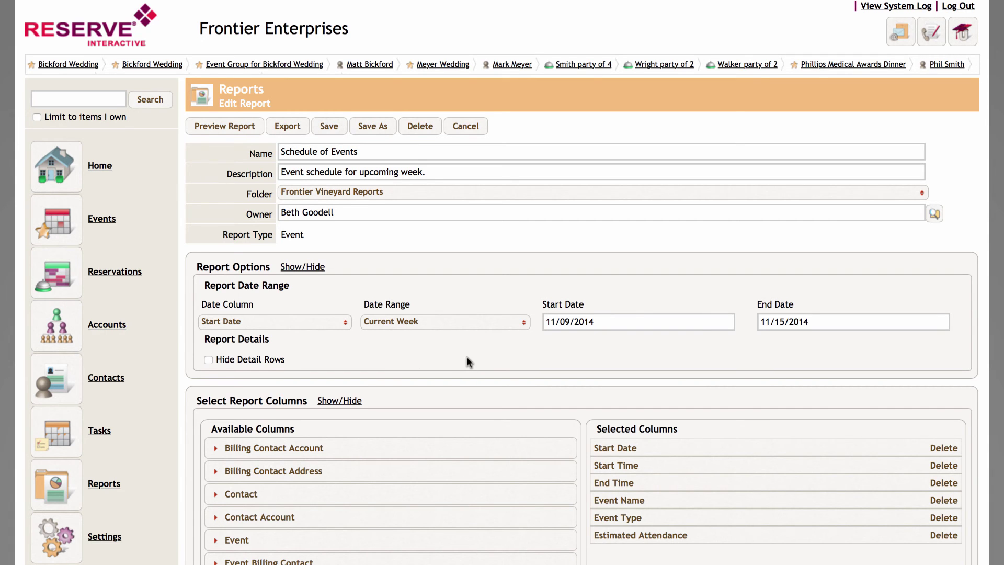
{"action": "scroll", "coordinate": [467, 359], "scroll_direction": "down", "scroll_amount": 5}
{"action": "scroll", "coordinate": [468, 363], "scroll_direction": "down", "scroll_amount": 3}
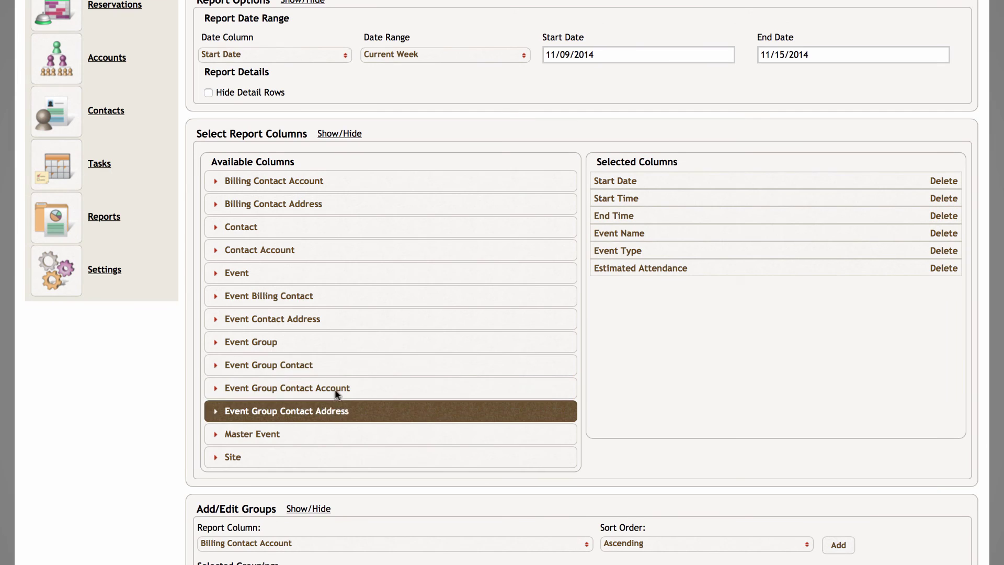
{"action": "left_click", "coordinate": [224, 460]}
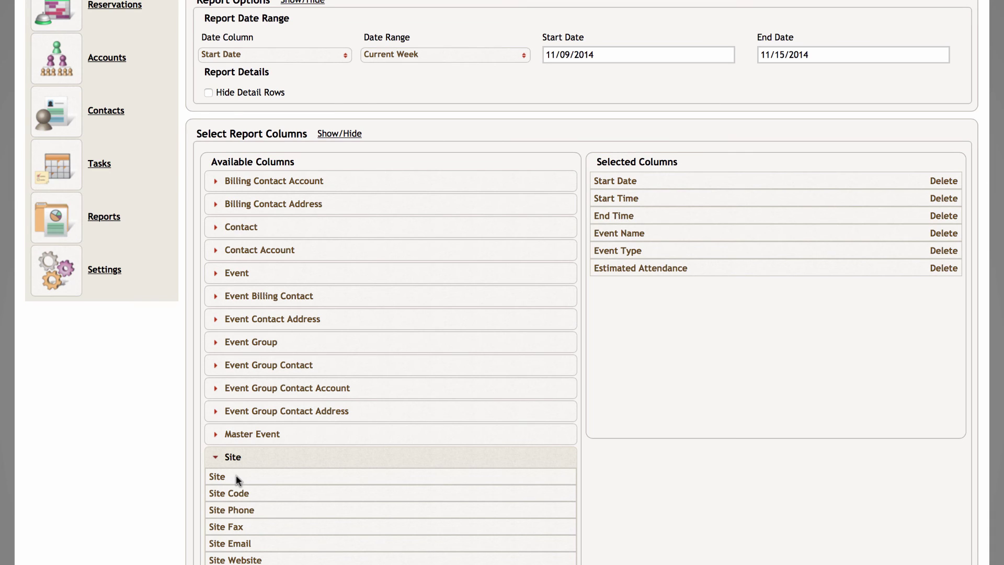
{"action": "left_click_drag", "start_coordinate": [237, 475], "coordinate": [619, 294]}
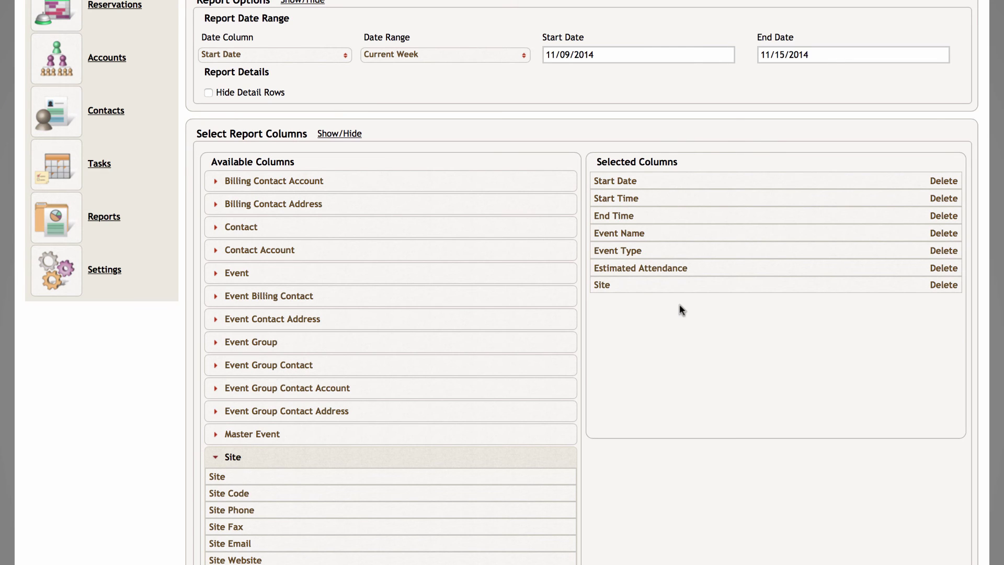
{"action": "scroll", "coordinate": [684, 305], "scroll_direction": "down", "scroll_amount": 1}
{"action": "scroll", "coordinate": [665, 358], "scroll_direction": "down", "scroll_amount": 2}
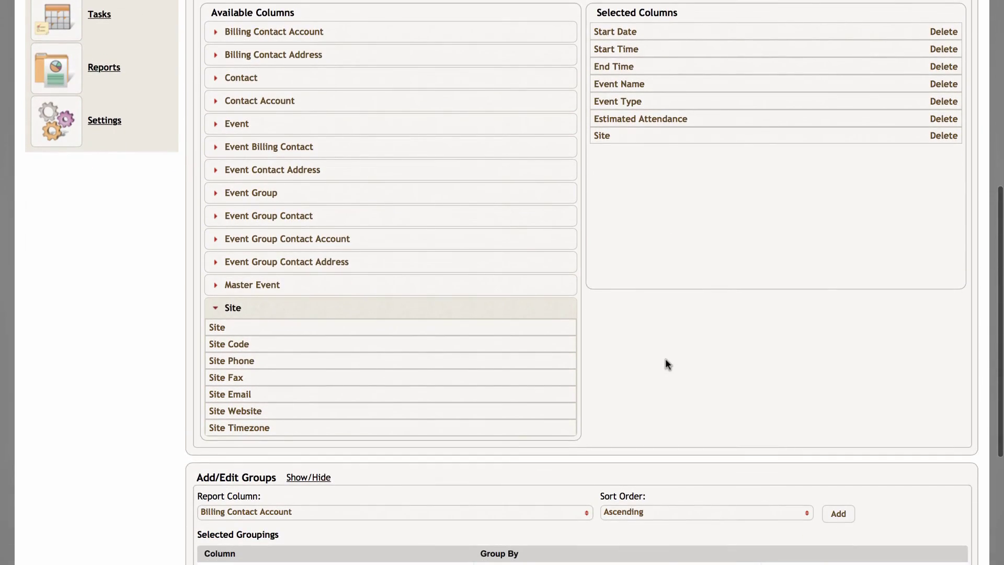
{"action": "scroll", "coordinate": [665, 359], "scroll_direction": "down", "scroll_amount": 1}
{"action": "scroll", "coordinate": [664, 358], "scroll_direction": "down", "scroll_amount": 1}
{"action": "scroll", "coordinate": [665, 358], "scroll_direction": "down", "scroll_amount": 1}
{"action": "scroll", "coordinate": [665, 359], "scroll_direction": "down", "scroll_amount": 2}
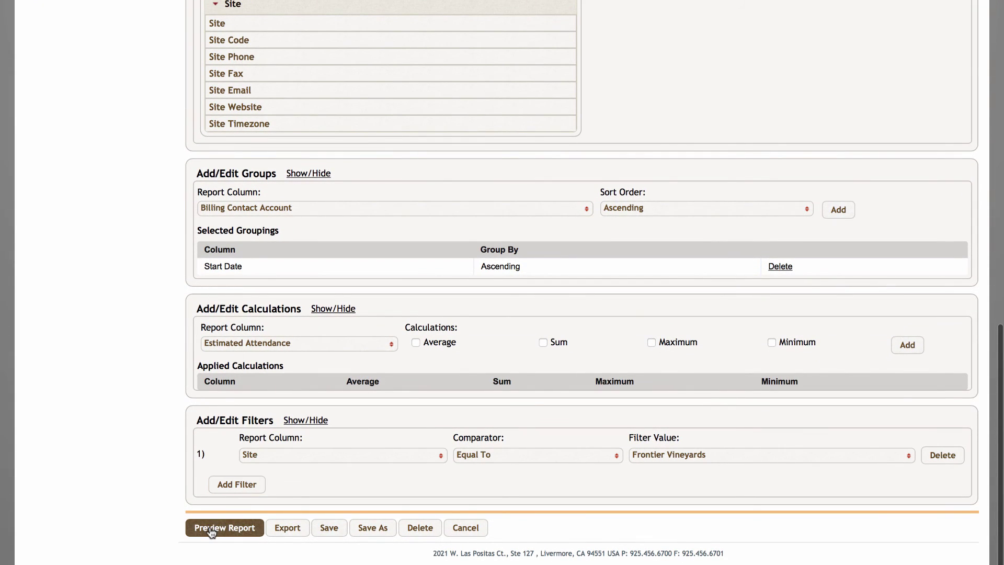
Preview the Schedule of Events report and export it as a PDF Document (.pdf)
{"action": "left_click", "coordinate": [211, 529]}
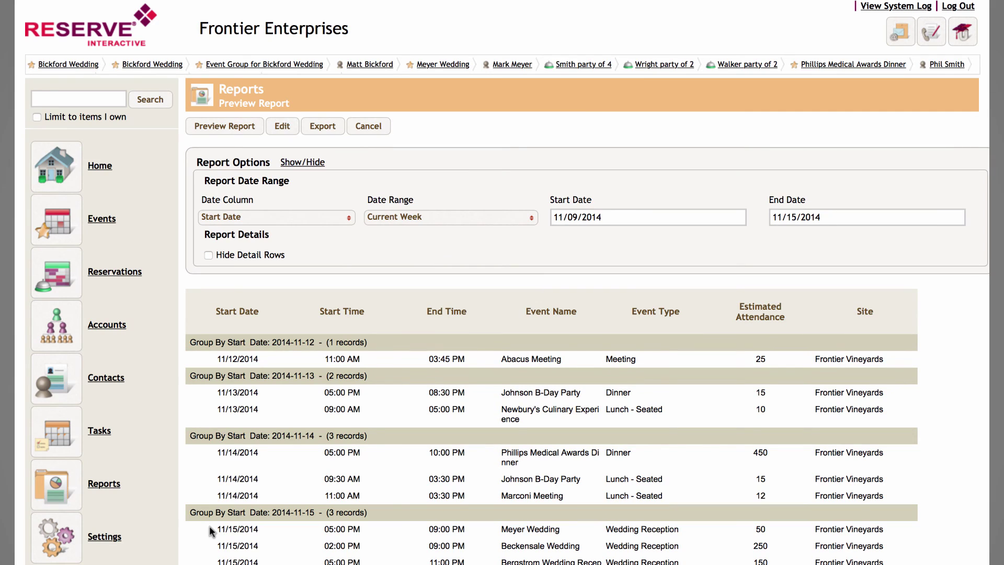
{"action": "scroll", "coordinate": [209, 525], "scroll_direction": "down", "scroll_amount": 2}
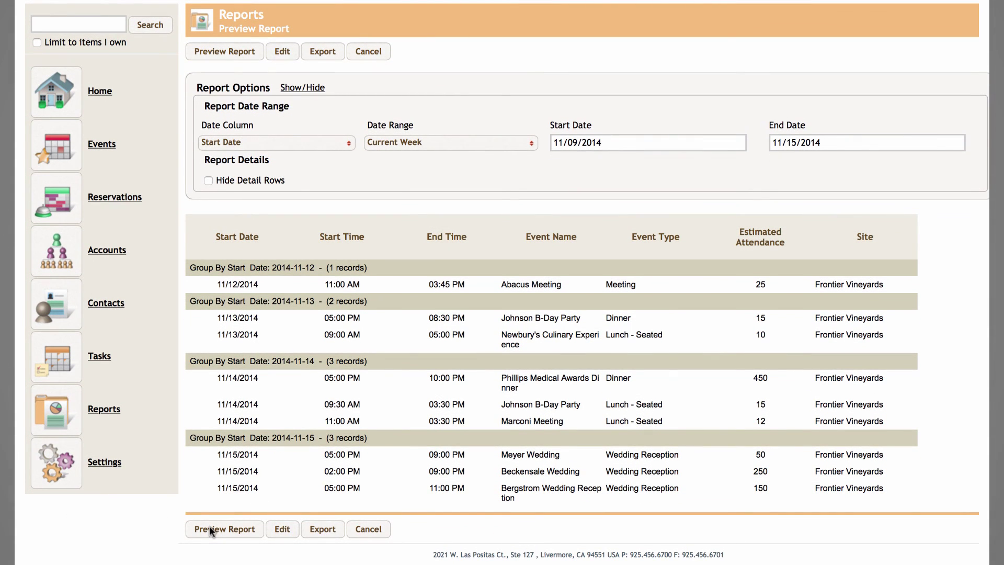
{"action": "left_click", "coordinate": [321, 529]}
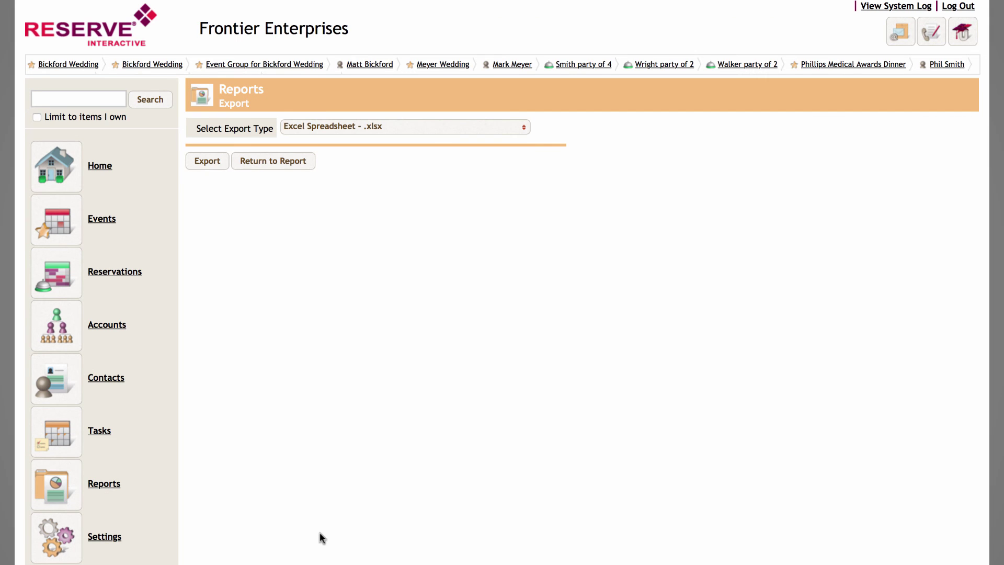
{"action": "left_click", "coordinate": [472, 128]}
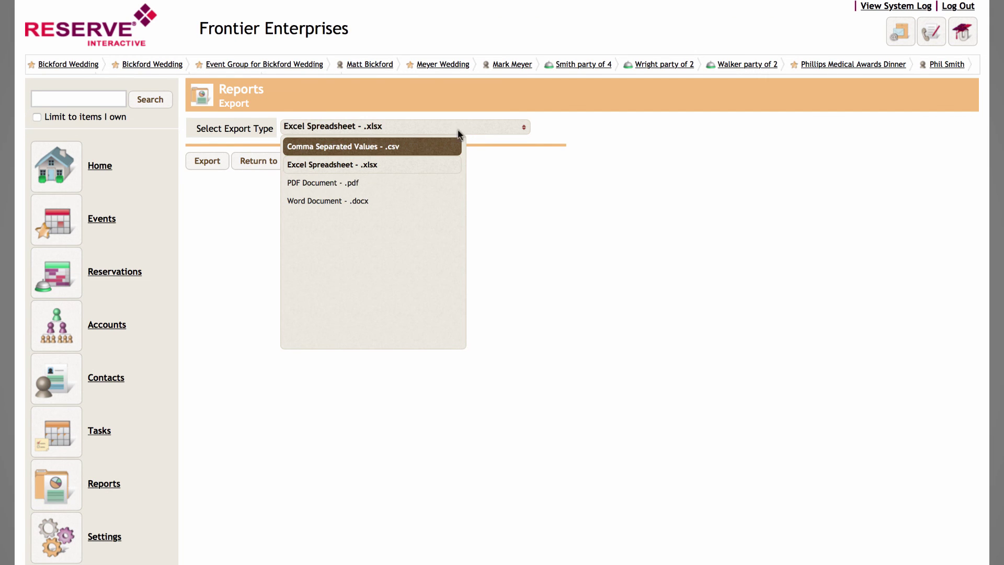
{"action": "left_click", "coordinate": [321, 183]}
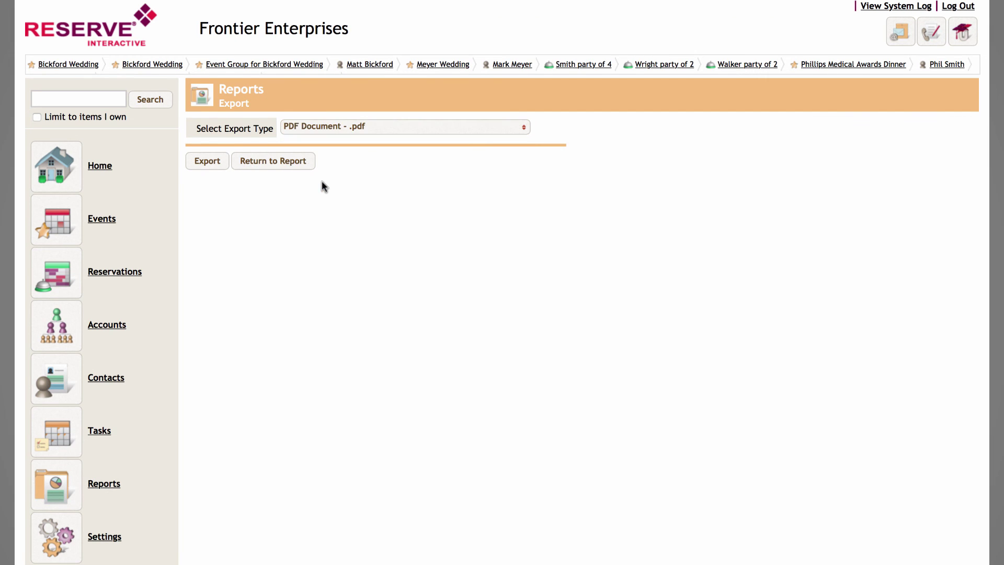
{"action": "left_click", "coordinate": [217, 162]}
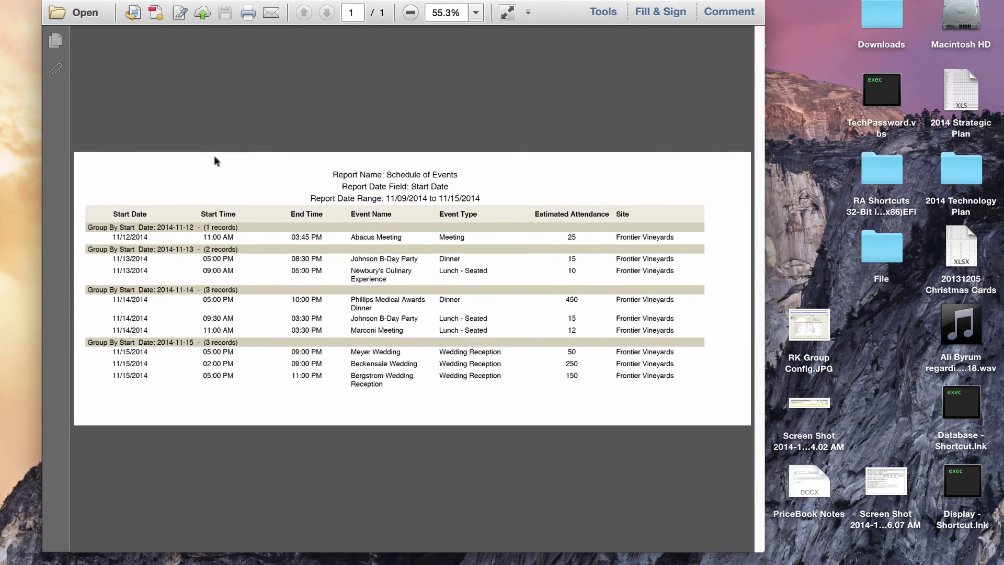